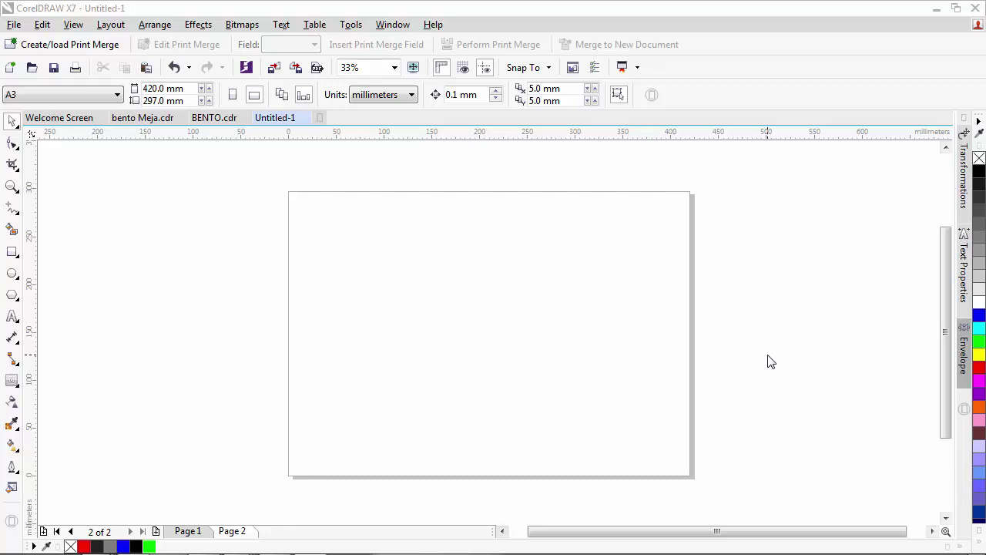
Examine the finished interlocking ring examples on Page 1 and return to the blank Page 2
left_click(191, 533)
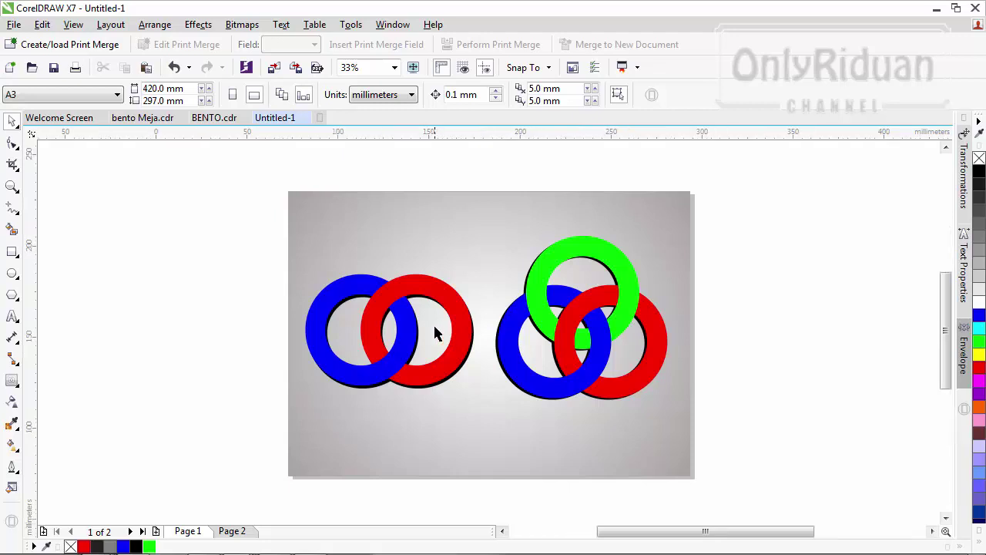
scroll(434, 329, "up", 2)
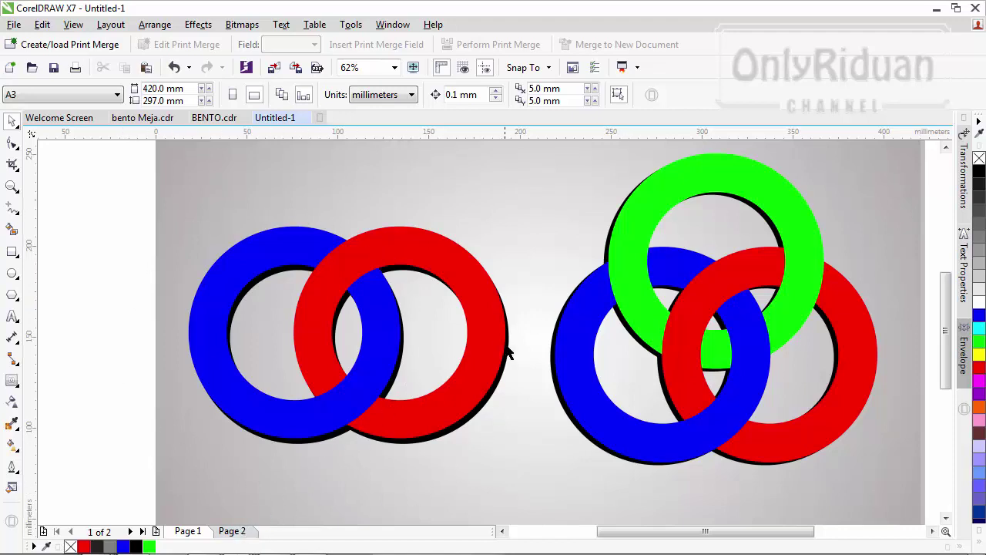
left_click(239, 530)
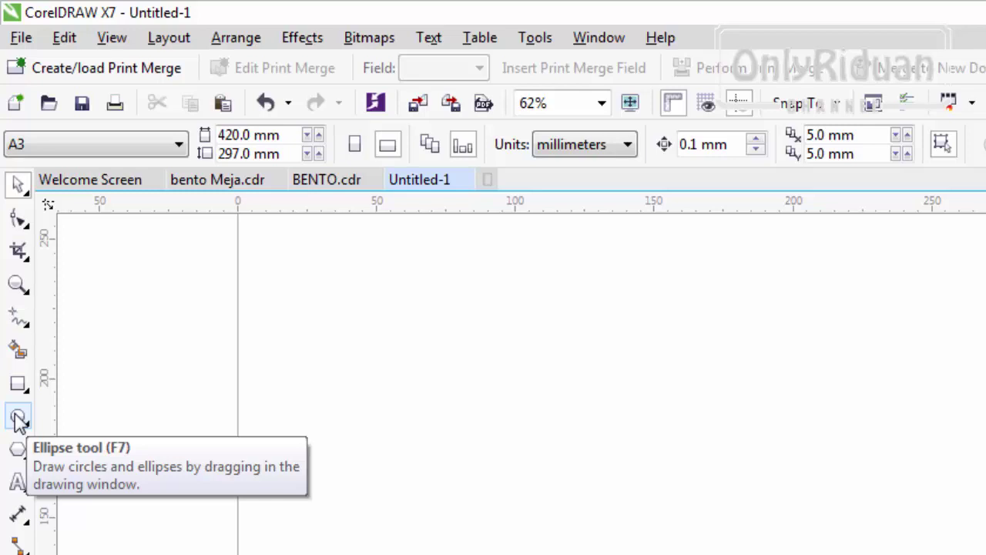
Draw a circle about 80 mm in diameter on Page 2 with the Ellipse tool
left_click(18, 419)
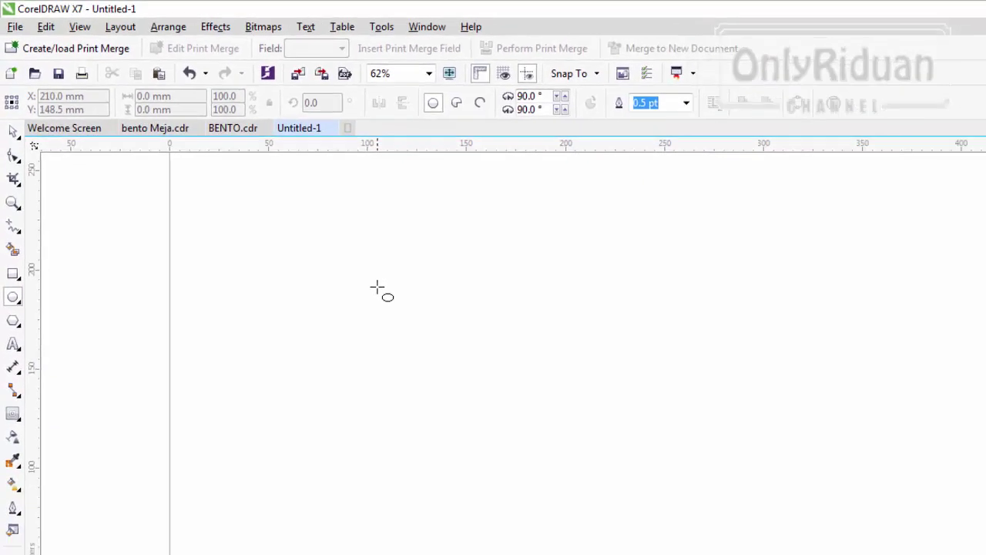
left_click_drag(347, 254, 466, 405)
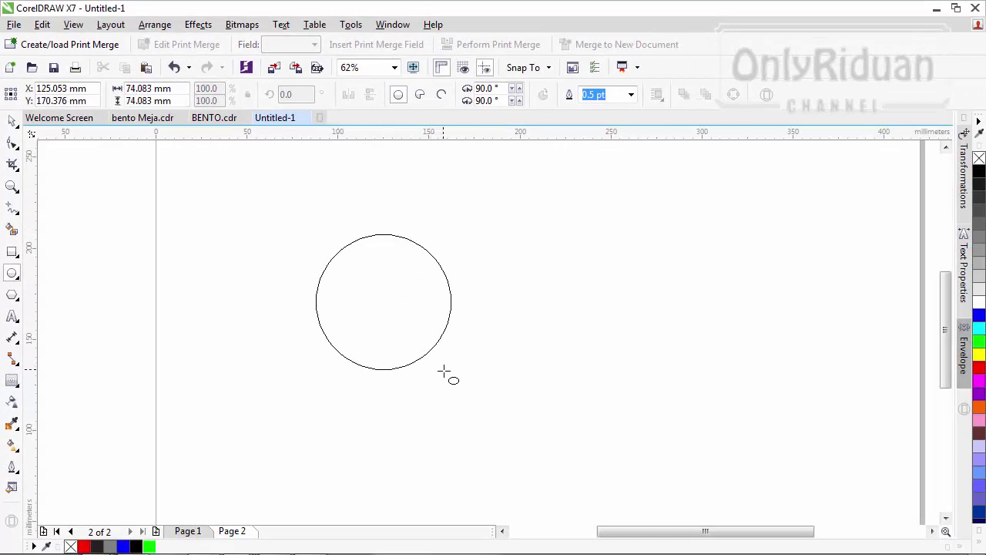
left_click_drag(444, 372, 451, 380)
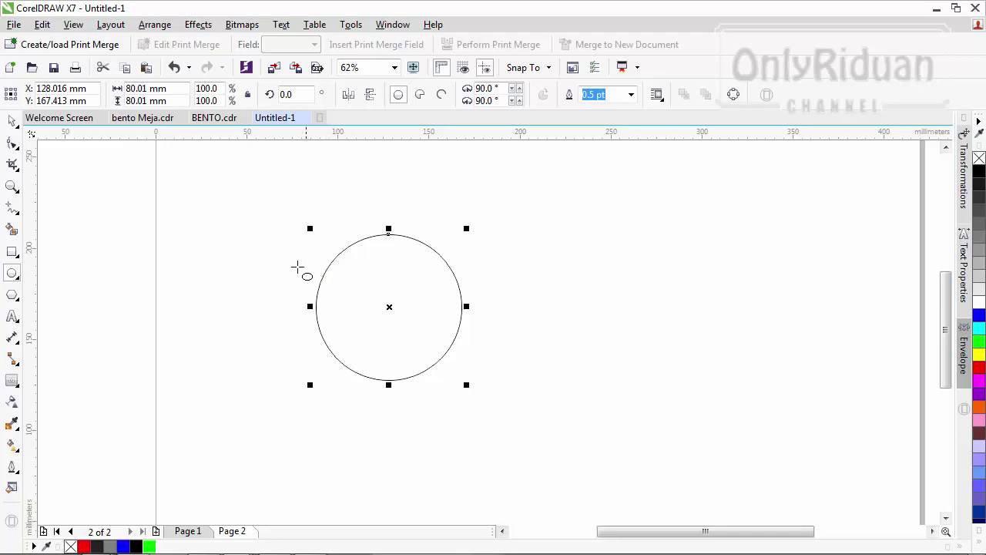
left_click(12, 125)
left_click(466, 386)
left_click_drag(467, 385, 449, 368)
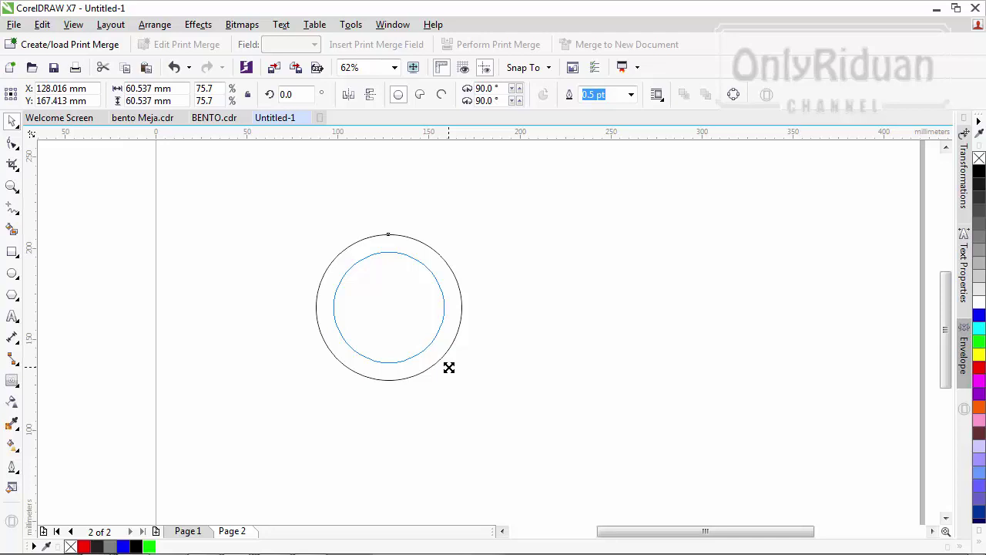
left_click_drag(450, 367, 450, 368)
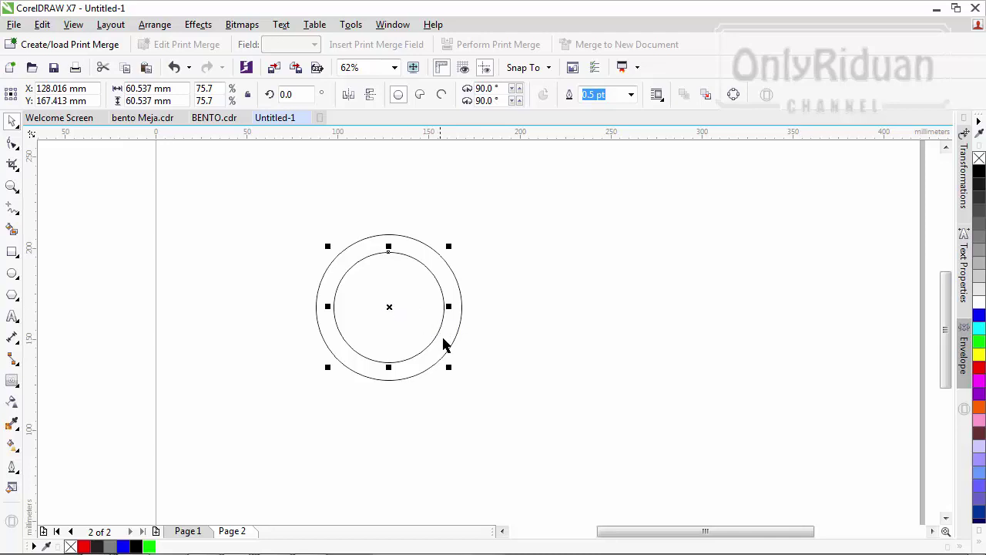
key("ctrl+z")
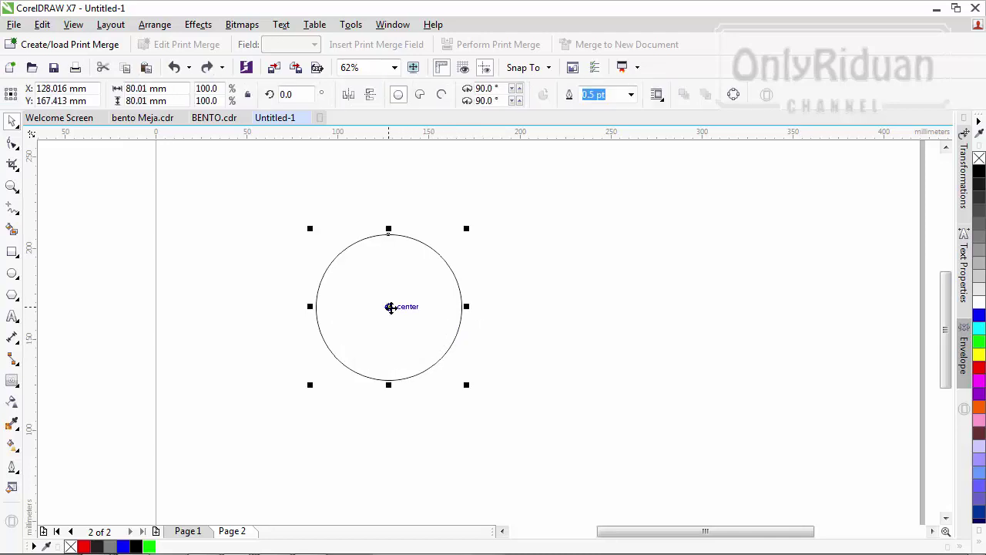
left_click_drag(389, 307, 579, 308)
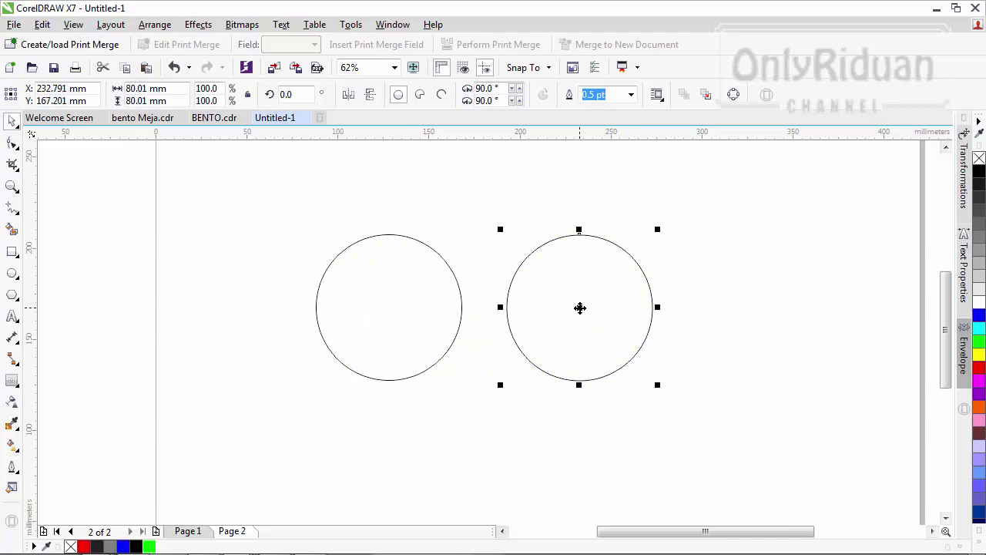
key("ctrl+z")
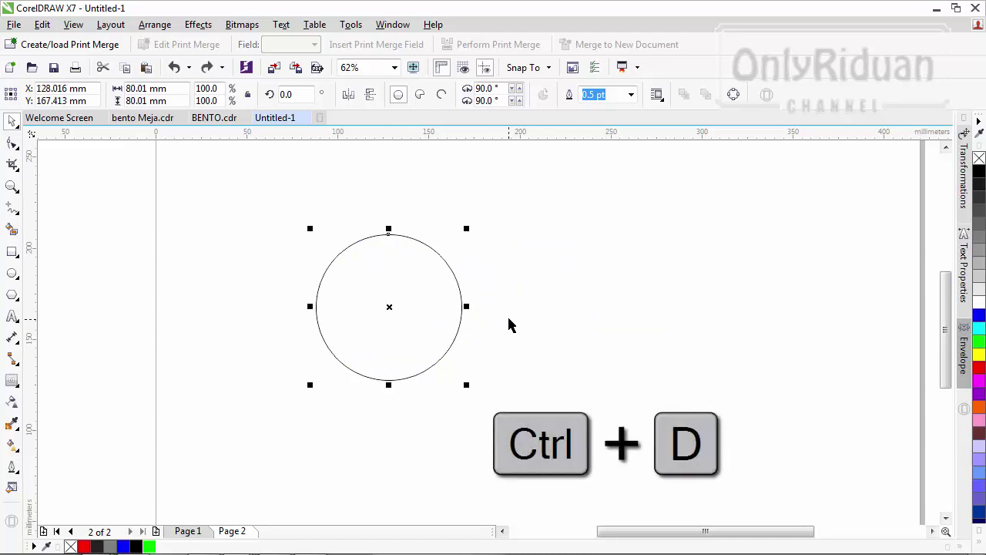
Duplicate the circle, shrink the copy to about 60 mm in diameter, and centre it inside the original
key("ctrl+d")
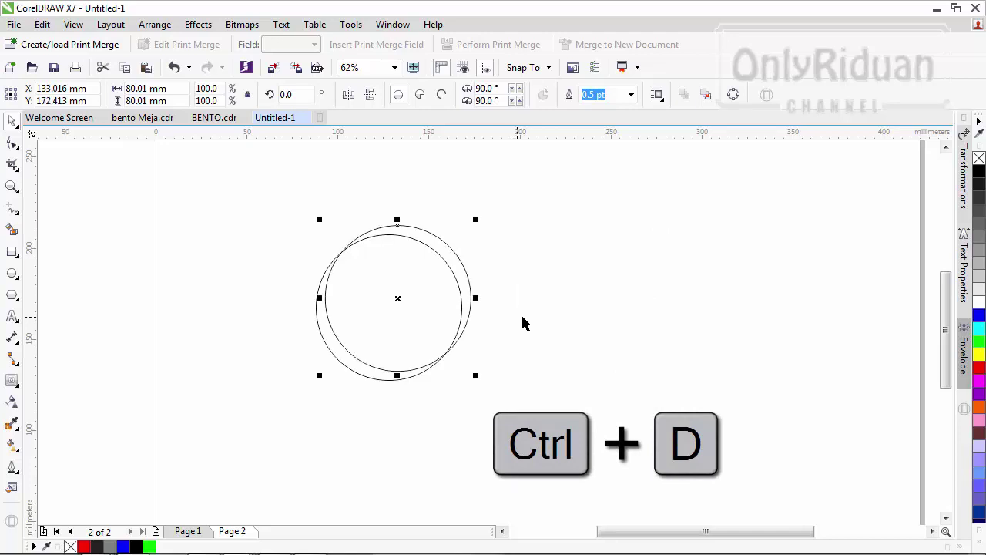
left_click_drag(399, 297, 568, 315)
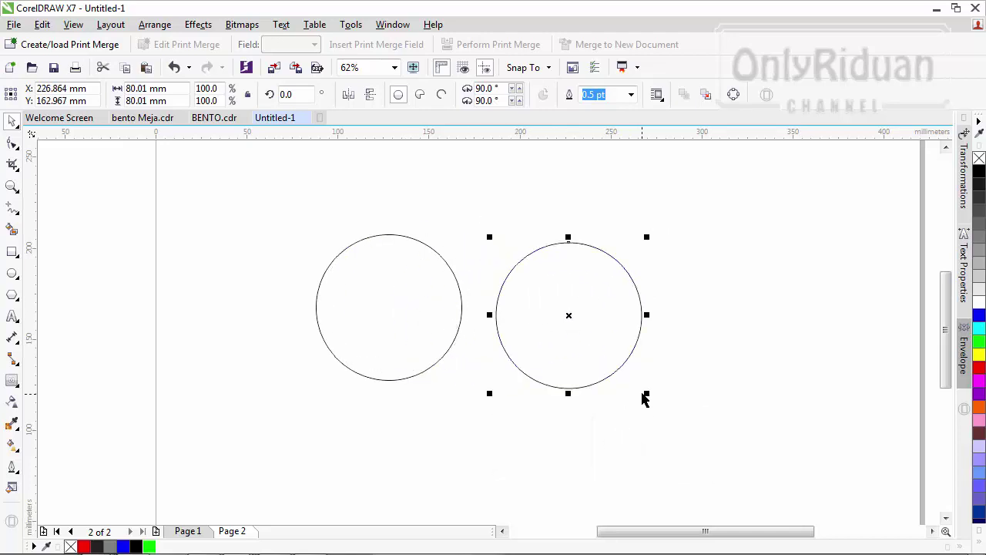
left_click_drag(646, 393, 617, 374)
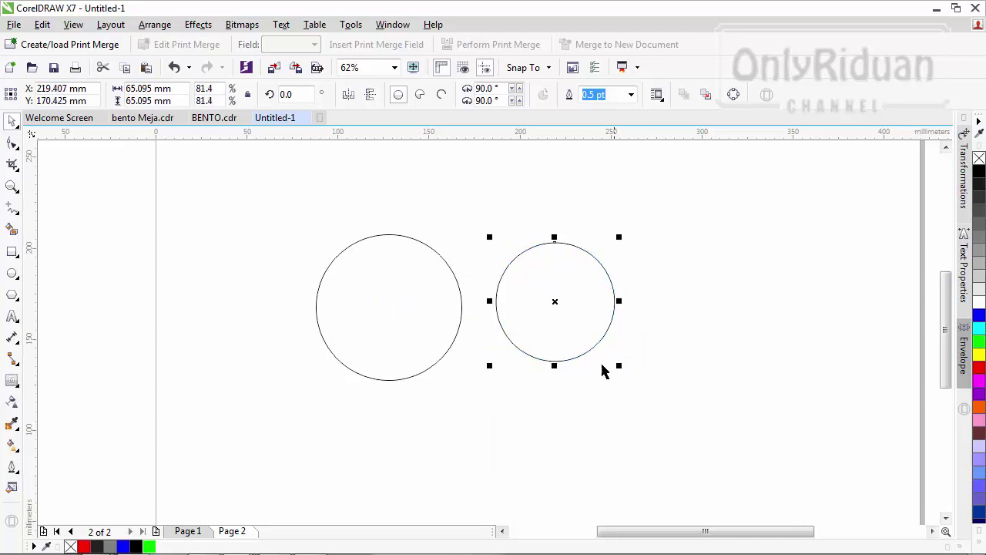
mouse_move(552, 303)
left_mouse_down()
mouse_move(399, 332)
mouse_move(384, 307)
mouse_move(543, 314)
left_mouse_up()
left_click_drag(607, 375, 598, 366)
left_click_drag(544, 311, 396, 305)
left_click(561, 241)
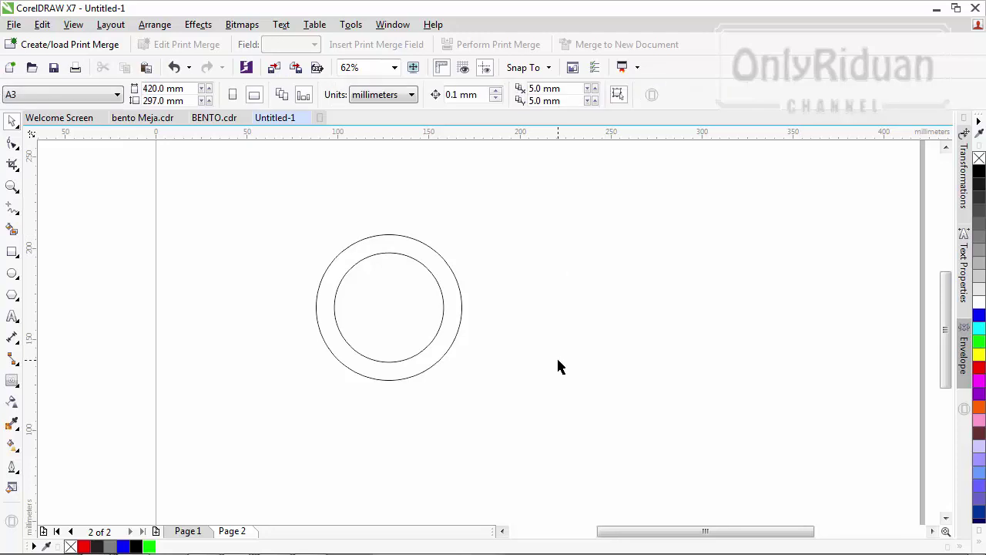
Trim the larger circle with the inner one to form a ring, and move the leftover inner circle to the left of the ring
left_click(375, 325)
left_click(546, 343)
left_click_drag(260, 209, 521, 408)
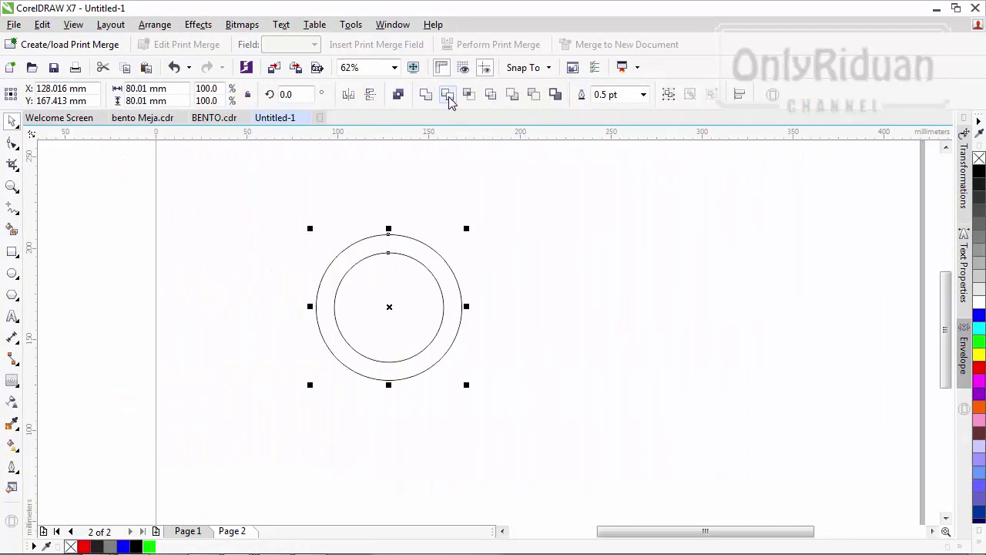
left_click(447, 96)
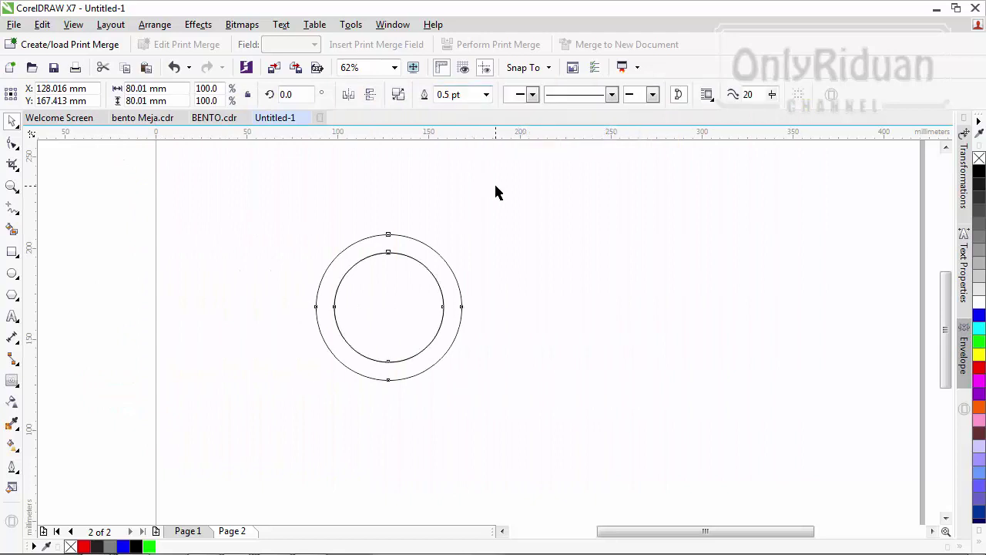
left_click_drag(414, 287, 557, 260)
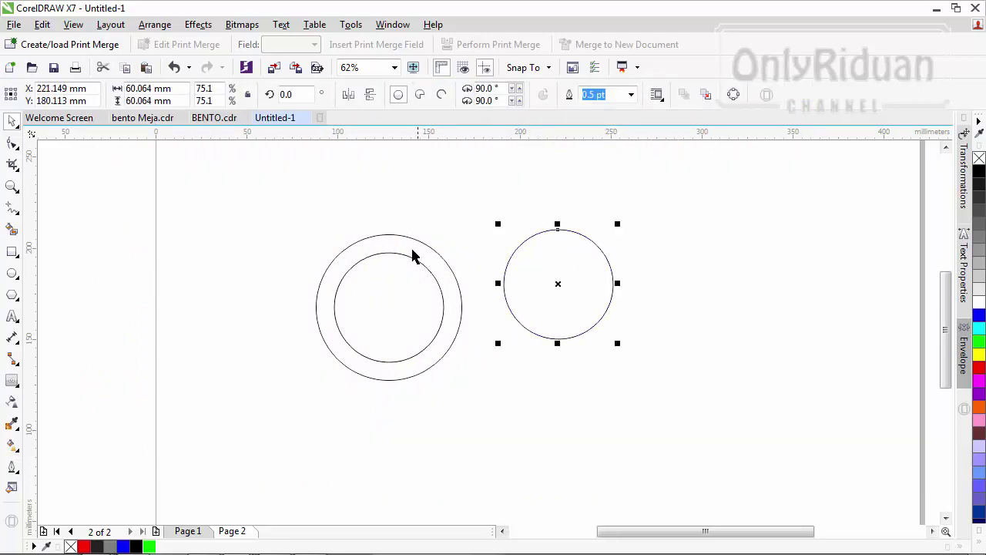
left_click(449, 286)
left_click(568, 275)
left_click_drag(568, 275, 198, 275)
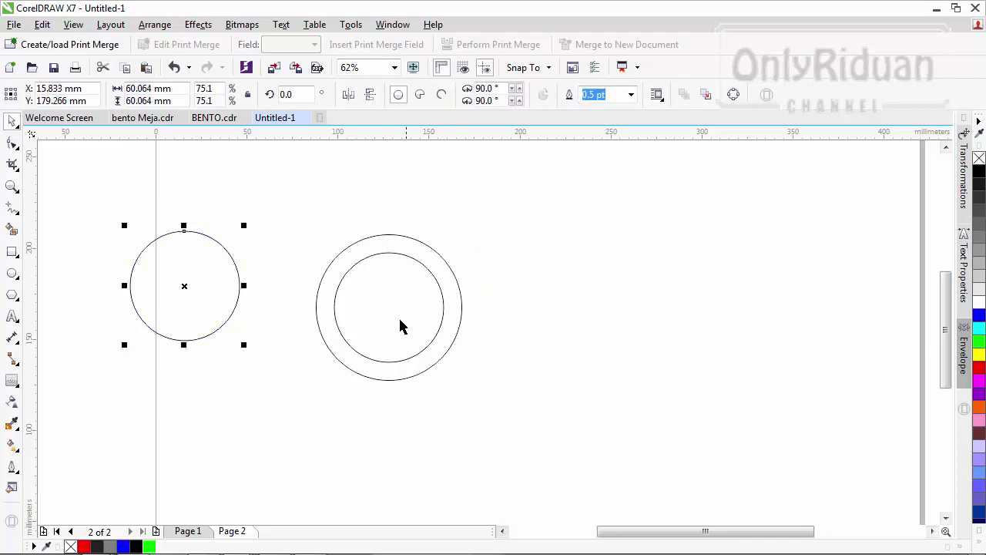
Duplicate the ring and place the copy to the right of the original without overlap
left_click(420, 262)
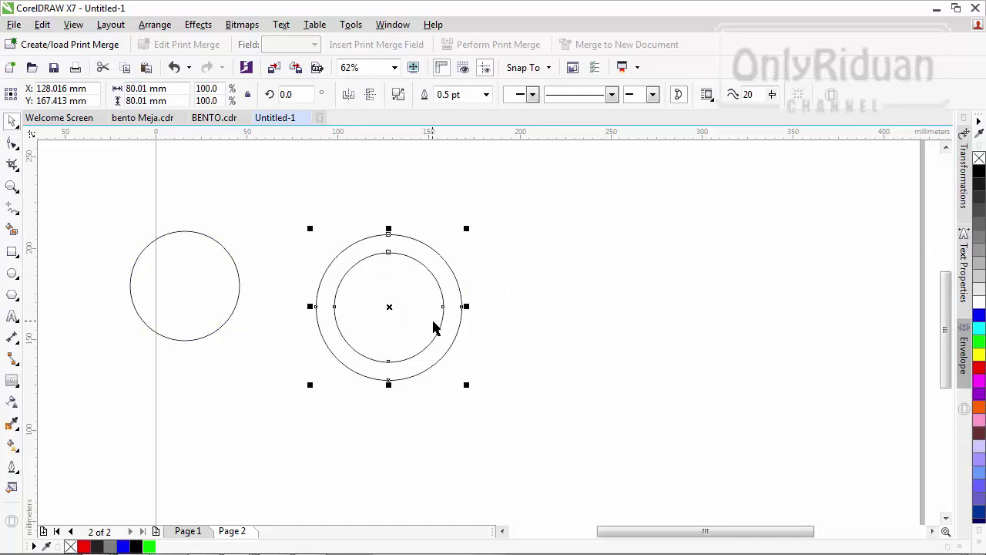
key("ctrl+d")
left_click_drag(398, 297, 570, 313)
left_click(522, 367)
left_click(447, 302)
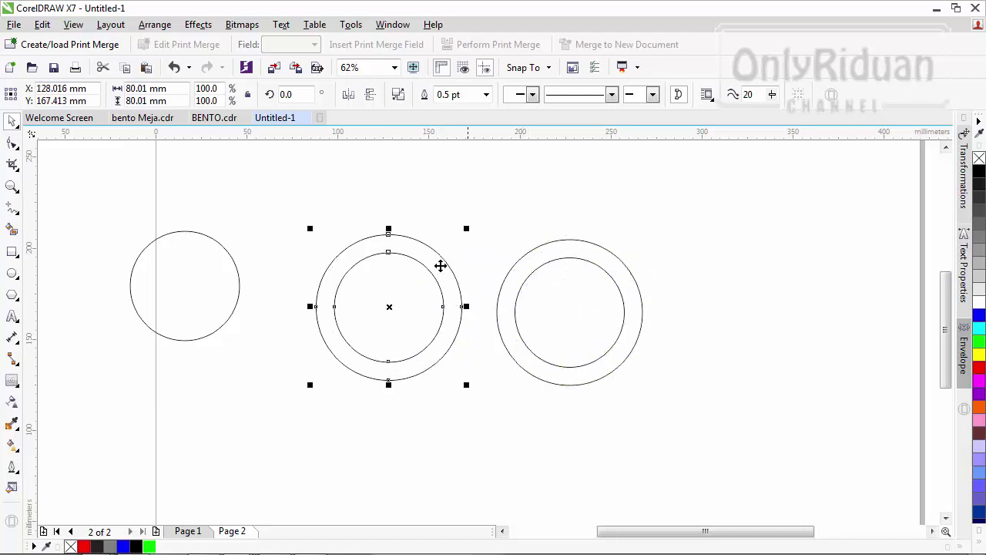
left_click(489, 404)
Fill the original ring with blue and its copy with red
left_click(440, 284)
left_click(977, 316)
left_click(640, 291)
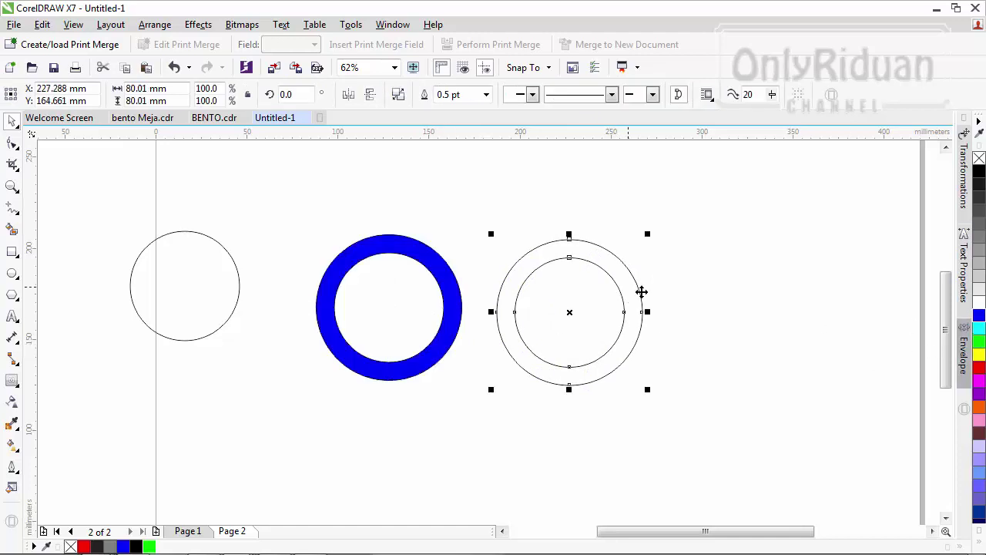
left_click(979, 367)
left_click(753, 329)
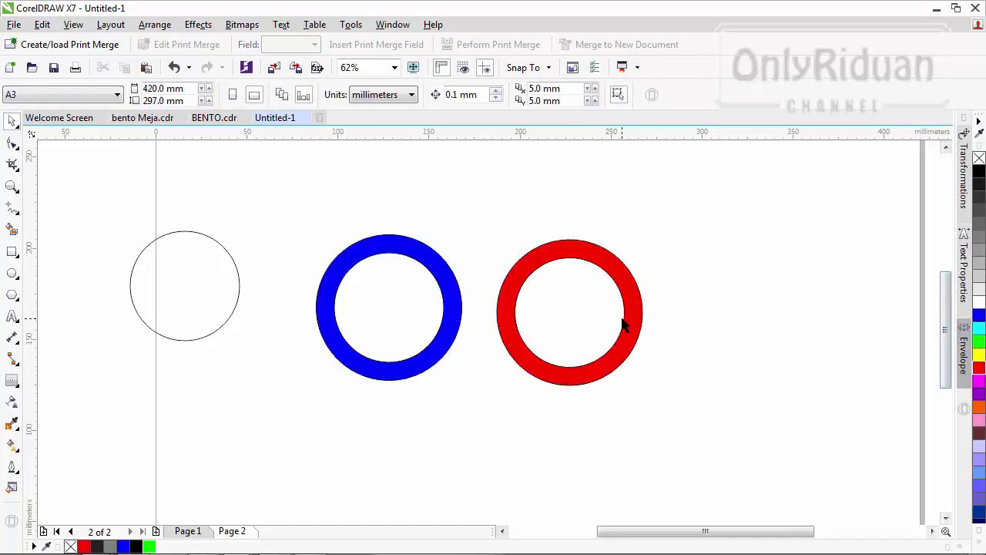
Overlap the red ring with the blue one, aligning their tops on a horizontal guideline placed at the blue ring's upper edge
left_click(630, 318)
left_click_drag(569, 312, 472, 311)
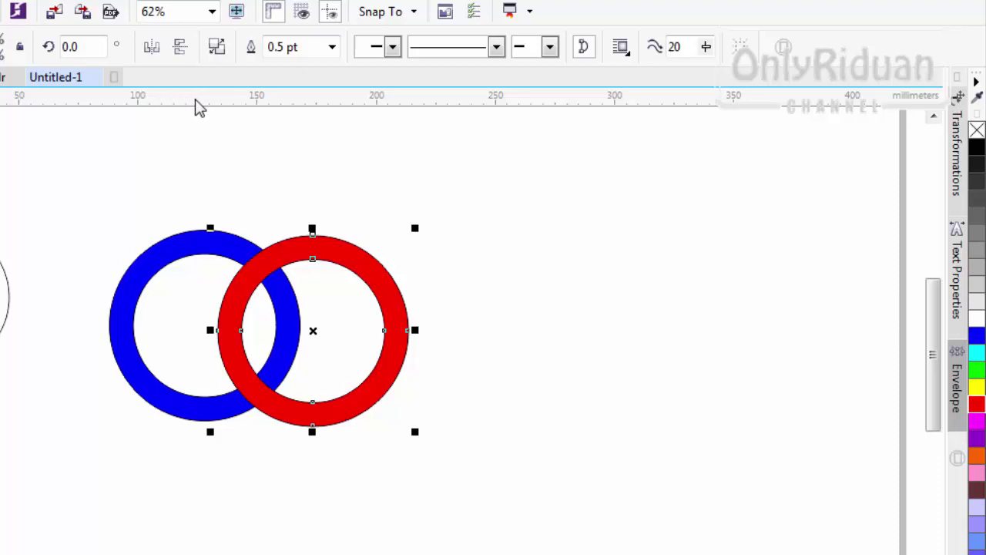
left_click_drag(197, 106, 193, 234)
left_click(346, 257)
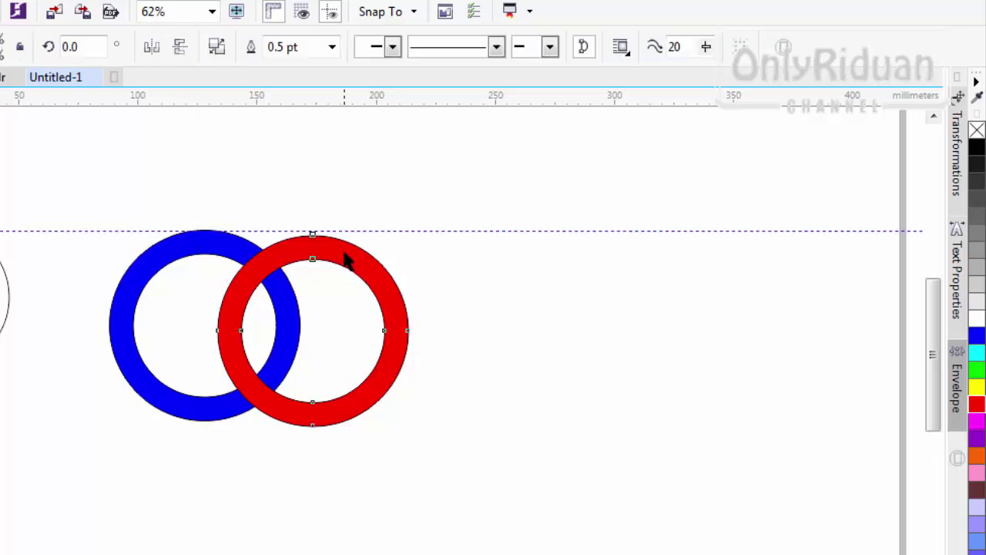
left_click_drag(338, 263, 460, 280)
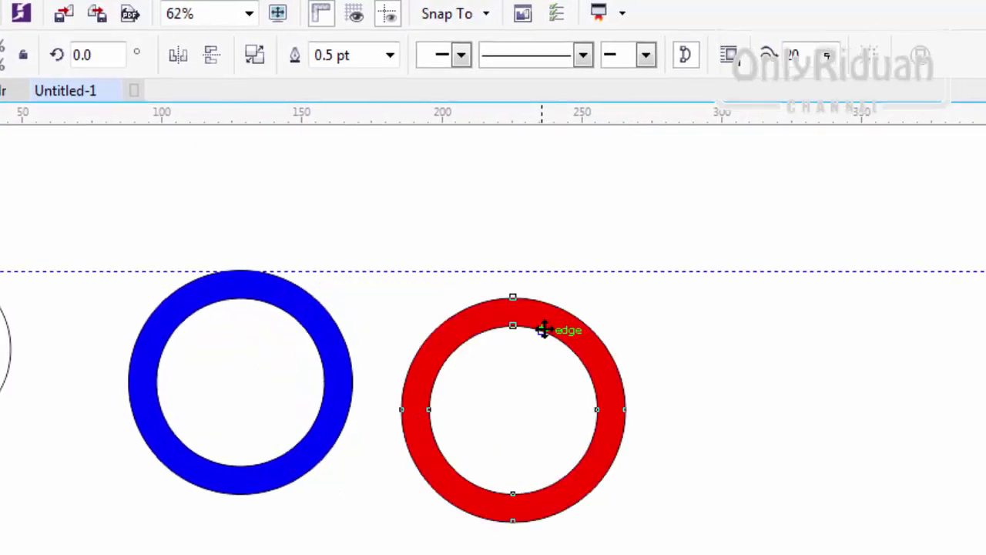
left_click_drag(514, 412, 383, 396)
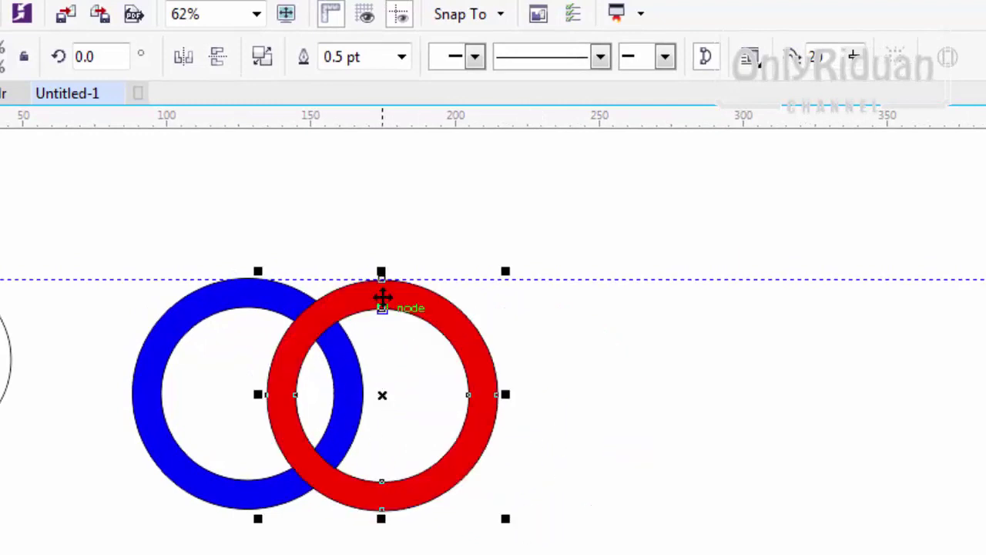
left_click(657, 486)
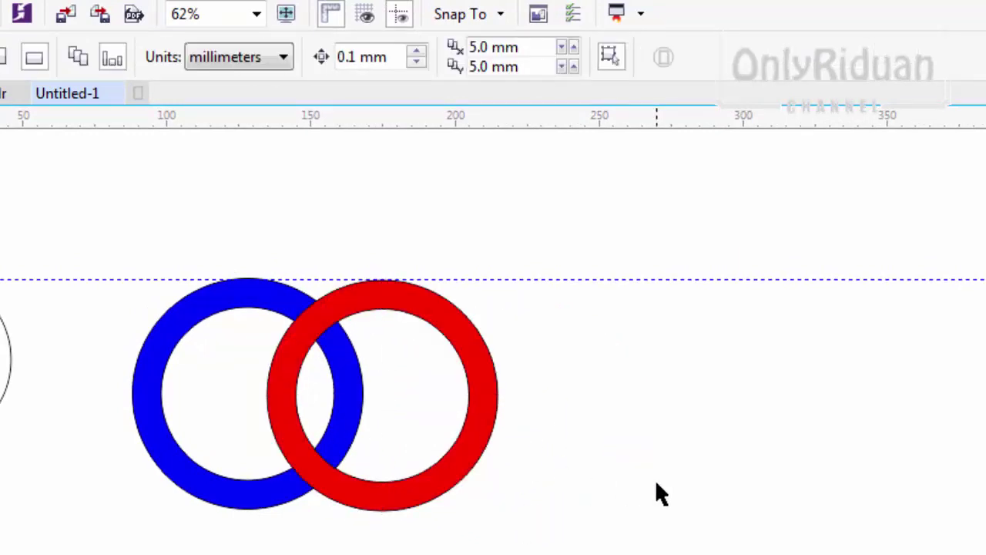
Delete the leftover plain circle and remove the fill from both overlapping rings
left_click(154, 324)
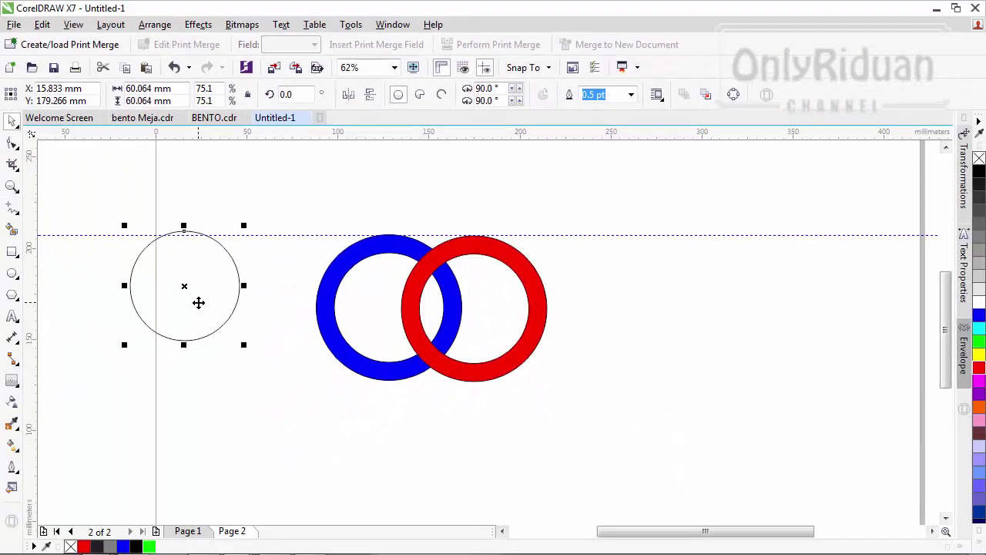
key("Delete")
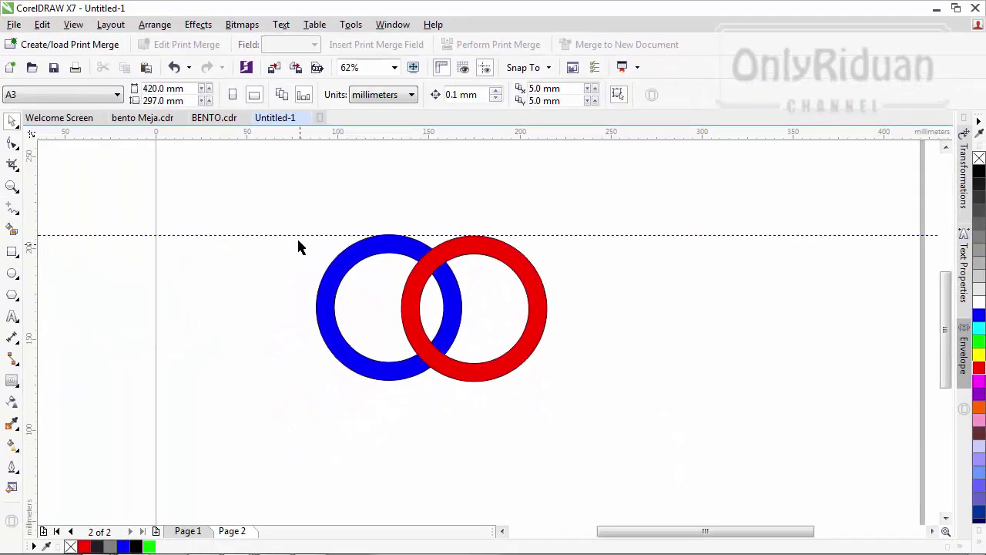
left_click_drag(268, 201, 288, 219)
left_click_drag(278, 203, 568, 407)
left_click_drag(262, 182, 564, 400)
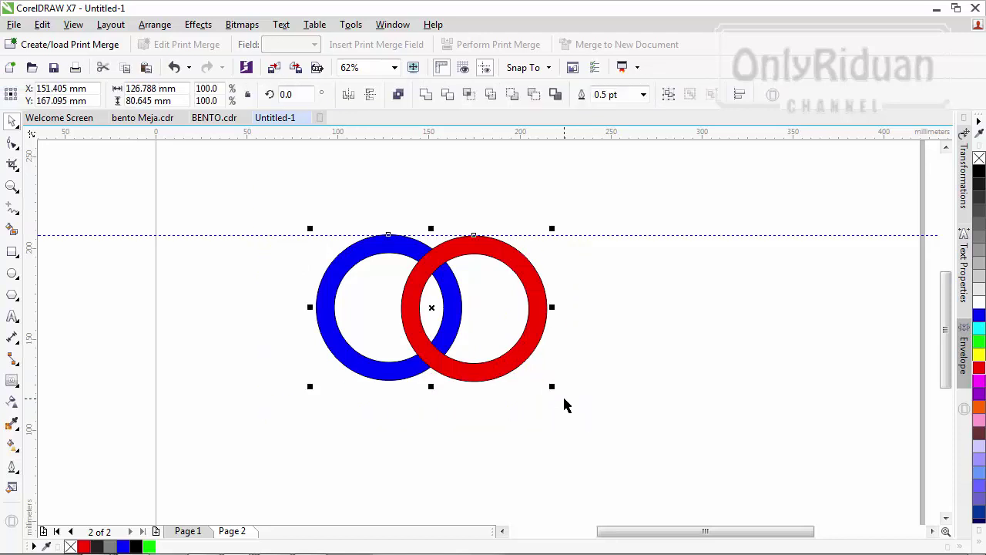
left_click(979, 158)
left_click(714, 299)
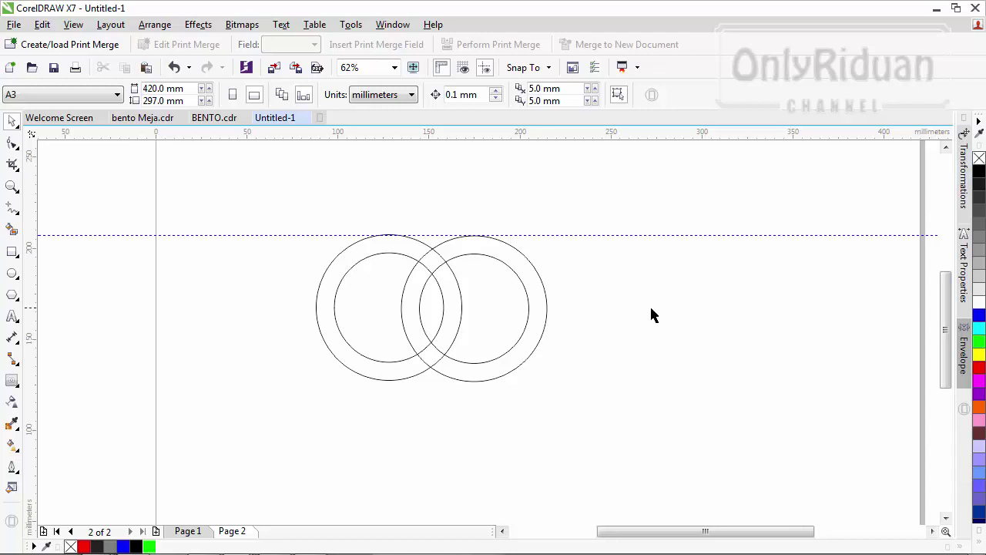
Create a separate filled piece from the lower overlap of the two rings with the Smart Fill tool
left_click(12, 186)
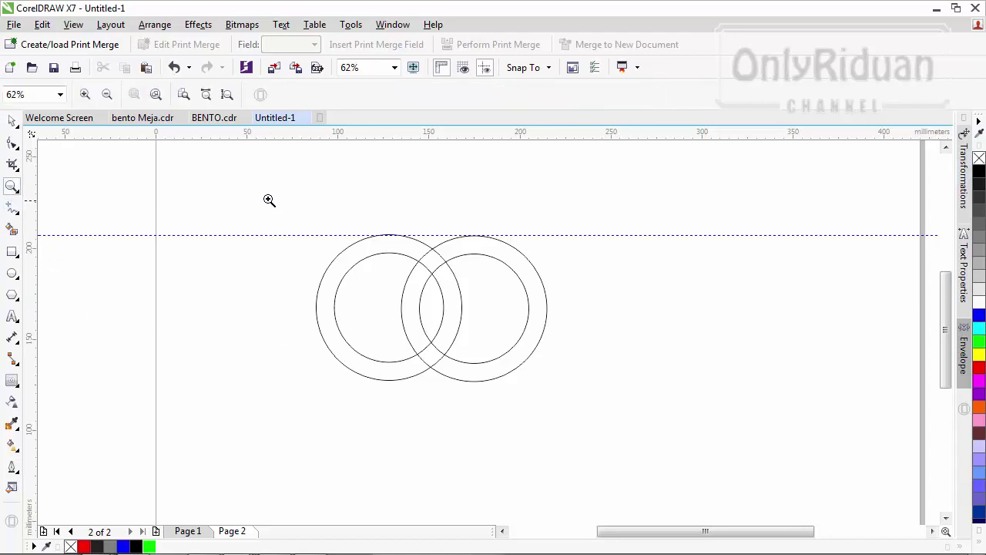
left_click_drag(267, 199, 567, 422)
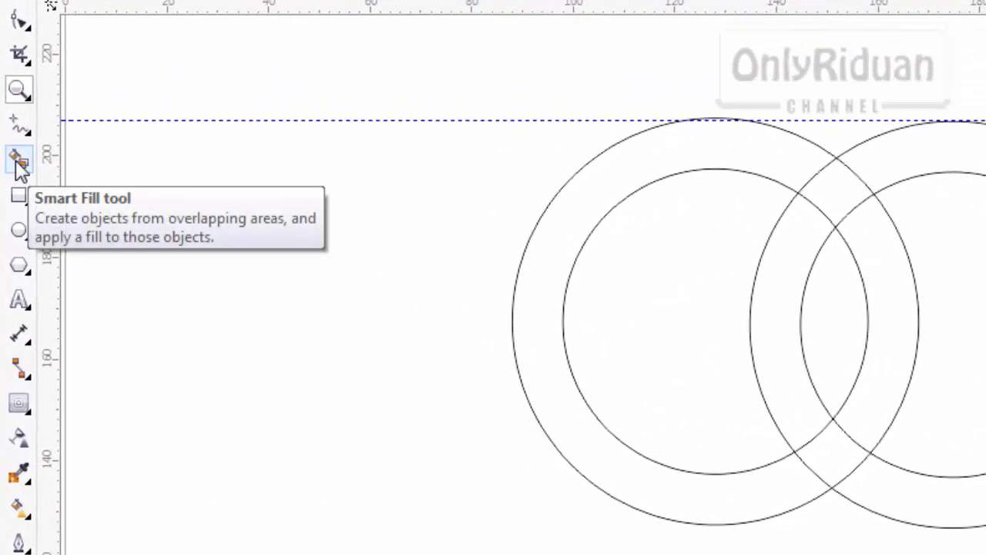
left_click(19, 162)
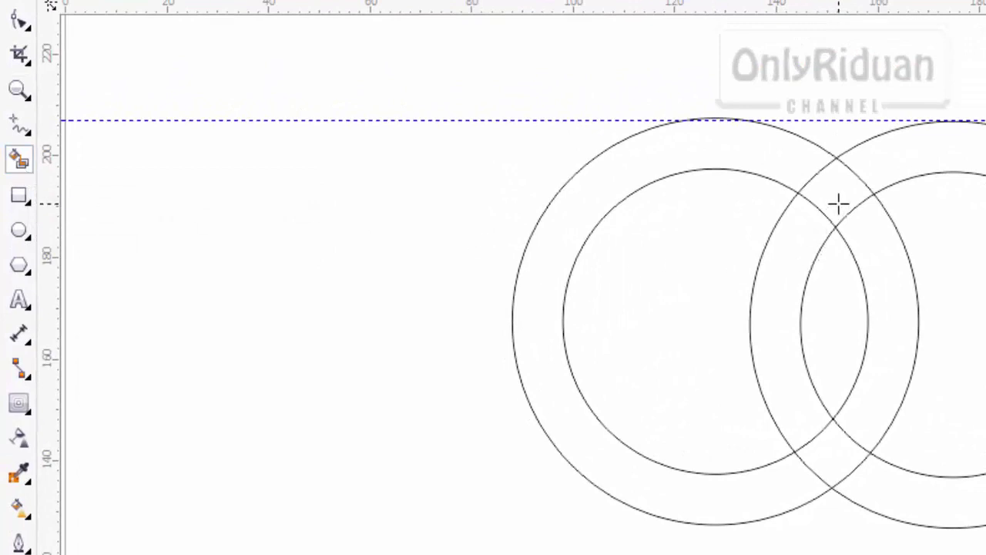
left_click(838, 460)
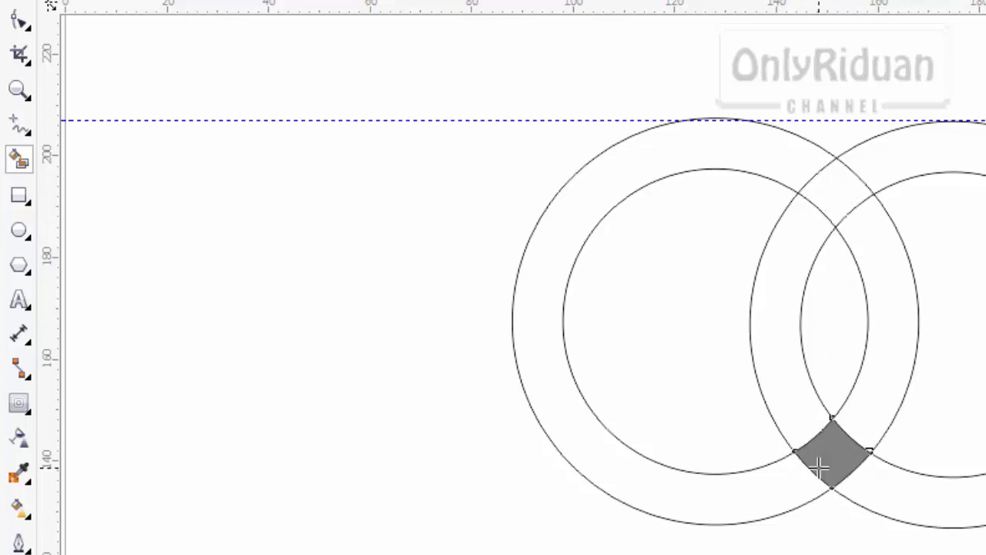
key("space")
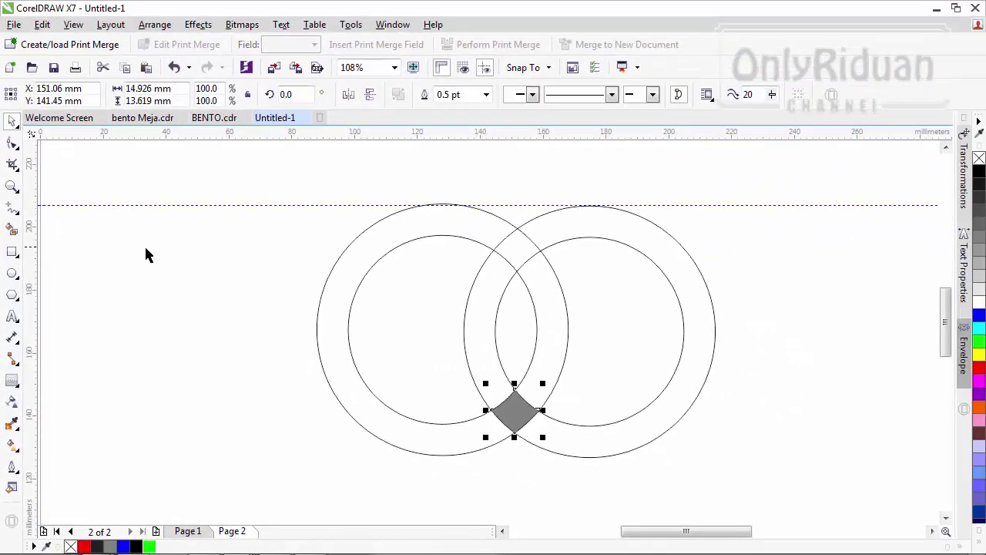
left_click(148, 255)
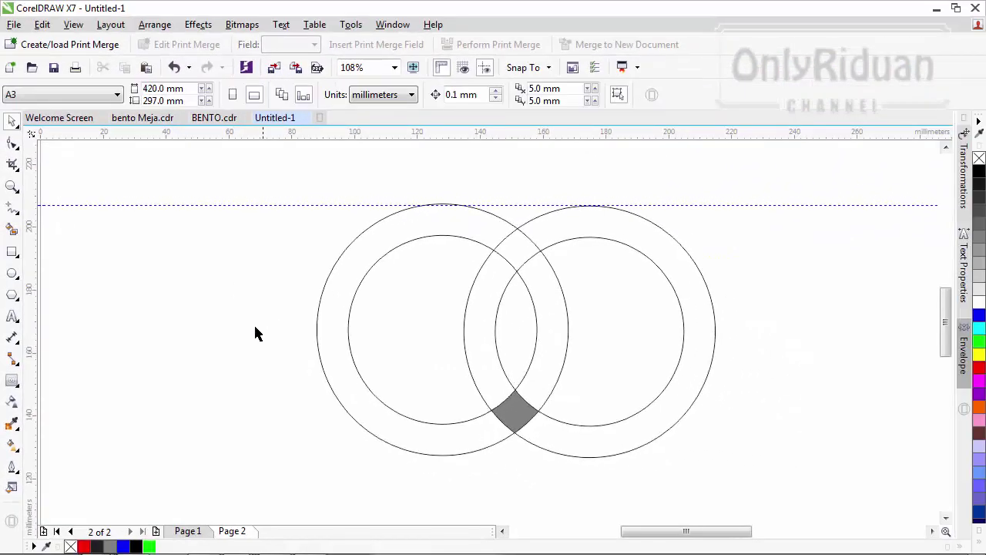
Fill the right ring with red and the left ring with blue
left_click(675, 268)
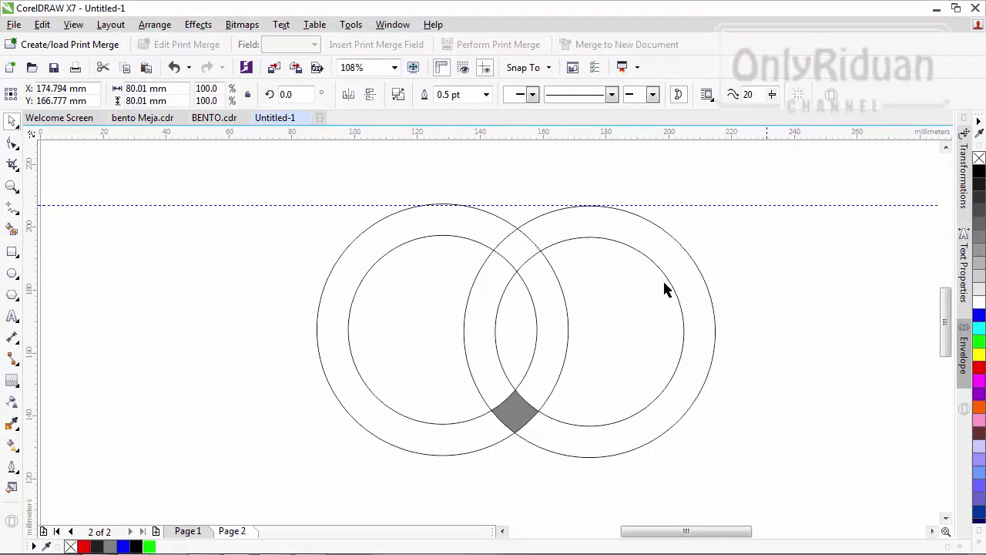
left_click(979, 368)
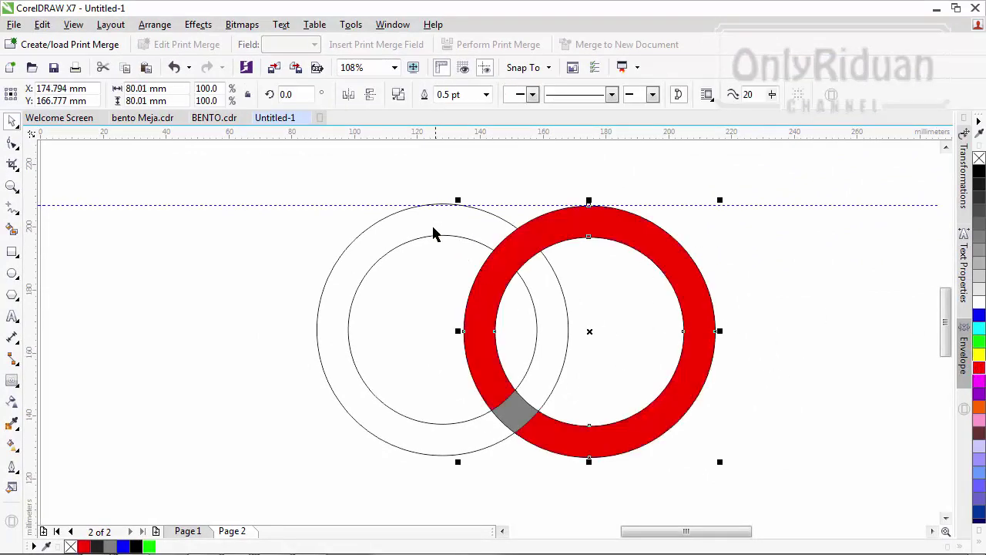
left_click(433, 231)
left_click(978, 314)
left_click(584, 381)
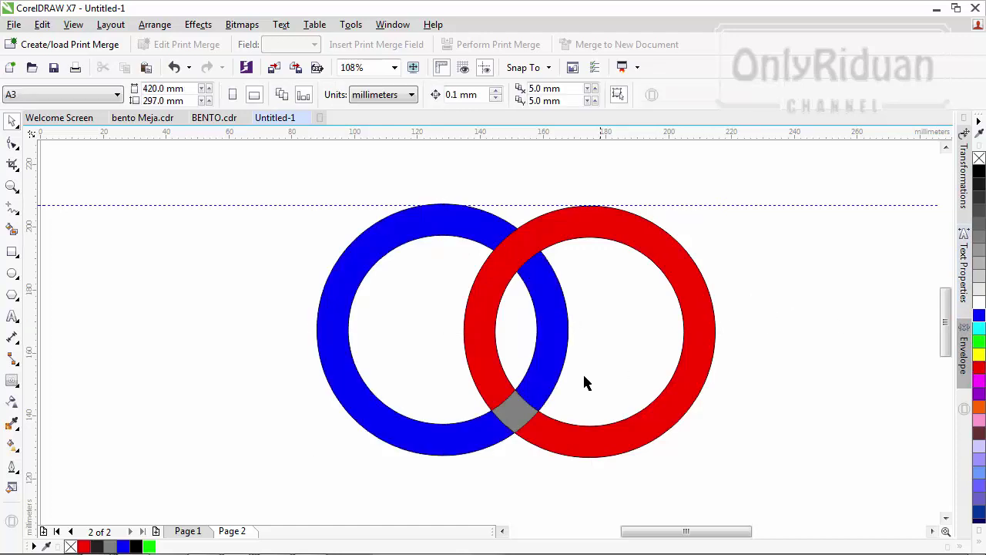
Try filling the grey lower overlap piece with red
left_click(517, 416)
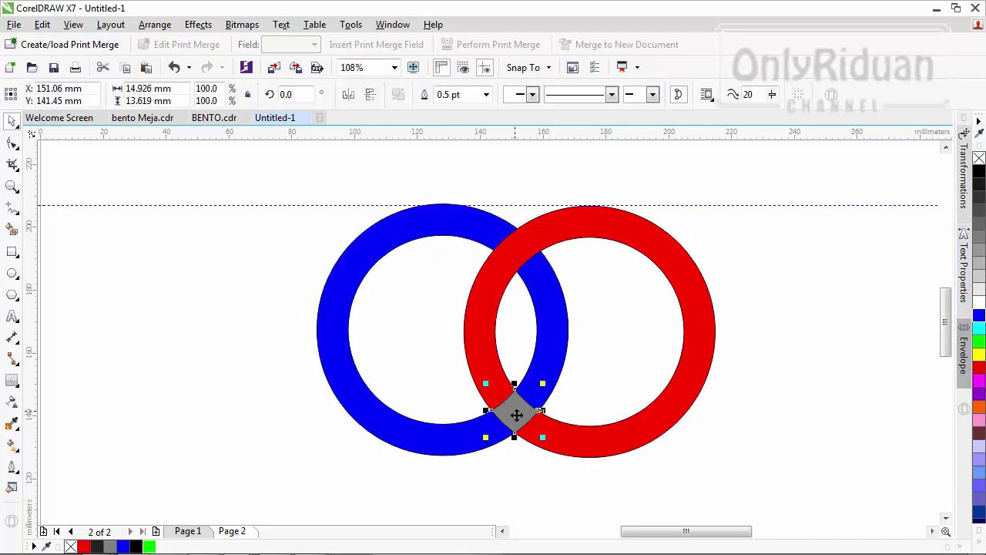
left_click(775, 387)
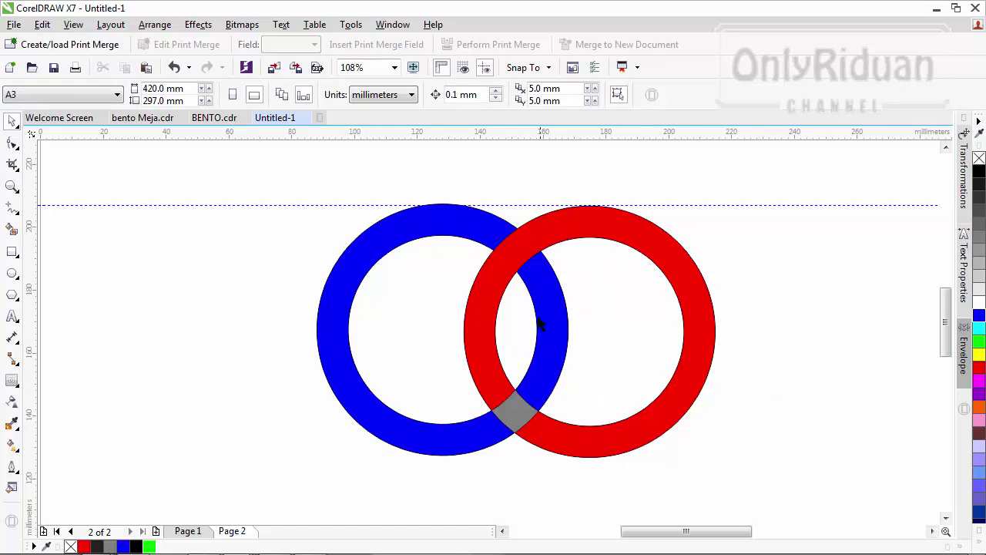
left_click(519, 416)
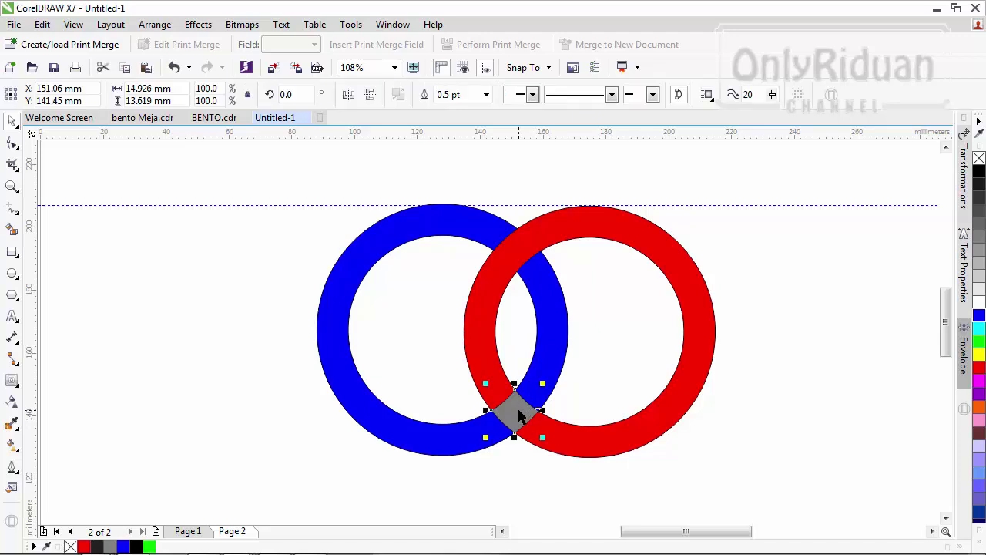
left_click(978, 366)
left_click(710, 461)
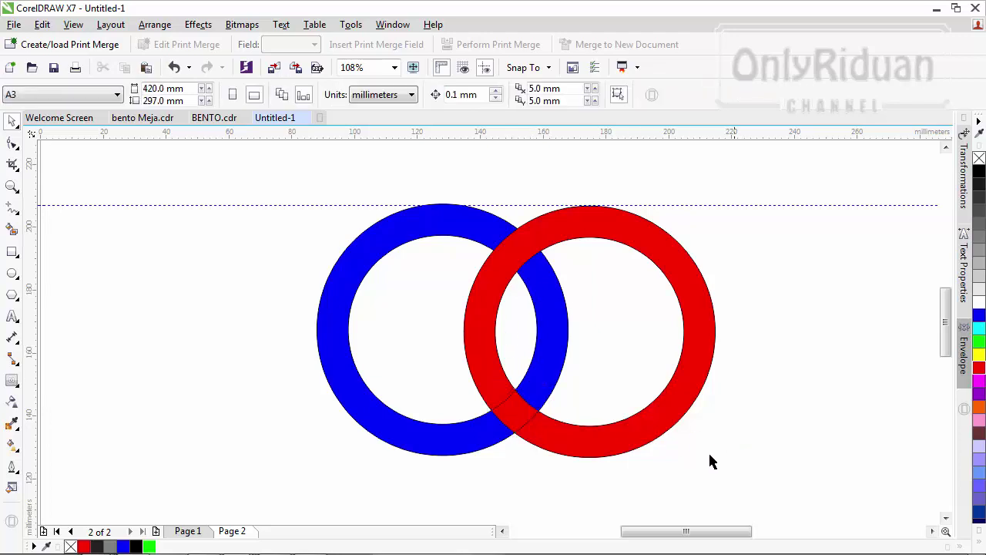
Fill the lower overlap piece with blue so the blue ring passes over the red one there
left_click(513, 422)
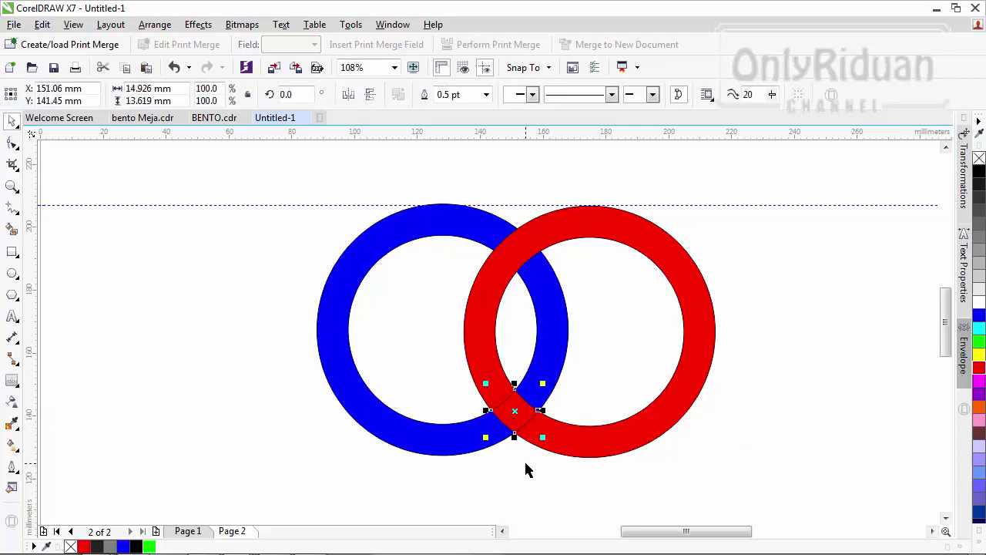
left_click(525, 472)
left_click(515, 414)
left_click(978, 316)
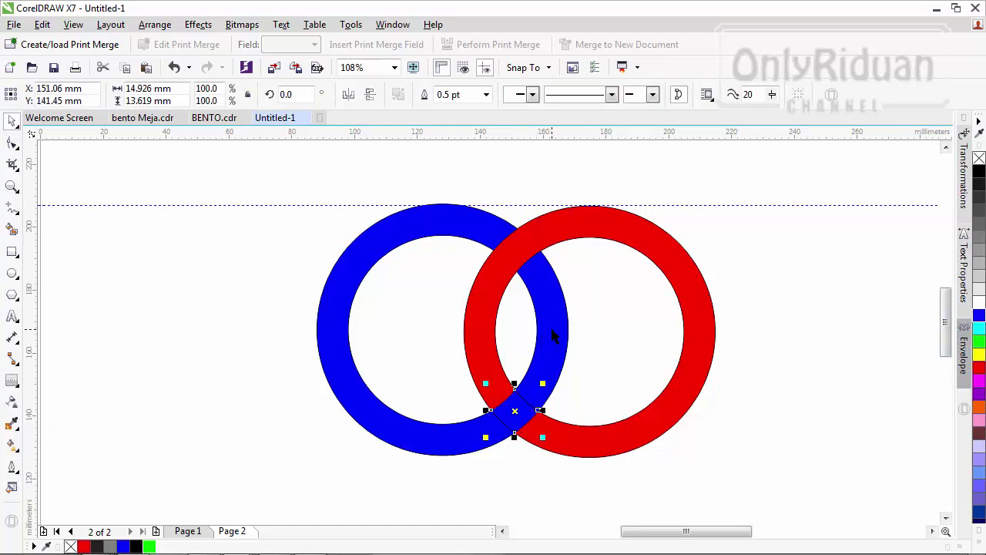
left_click(732, 447)
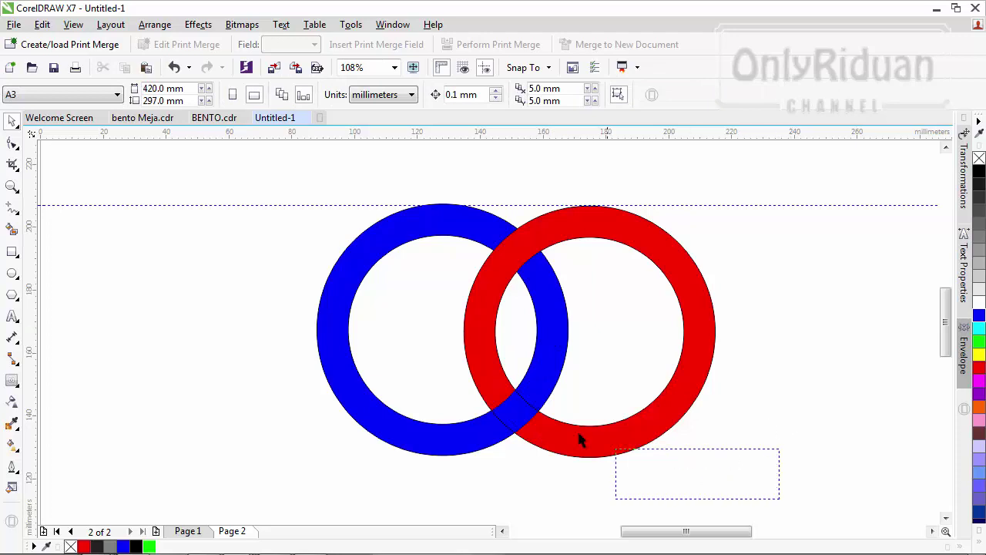
Remove the outline from both rings and the overlap piece
left_click_drag(581, 439, 269, 176)
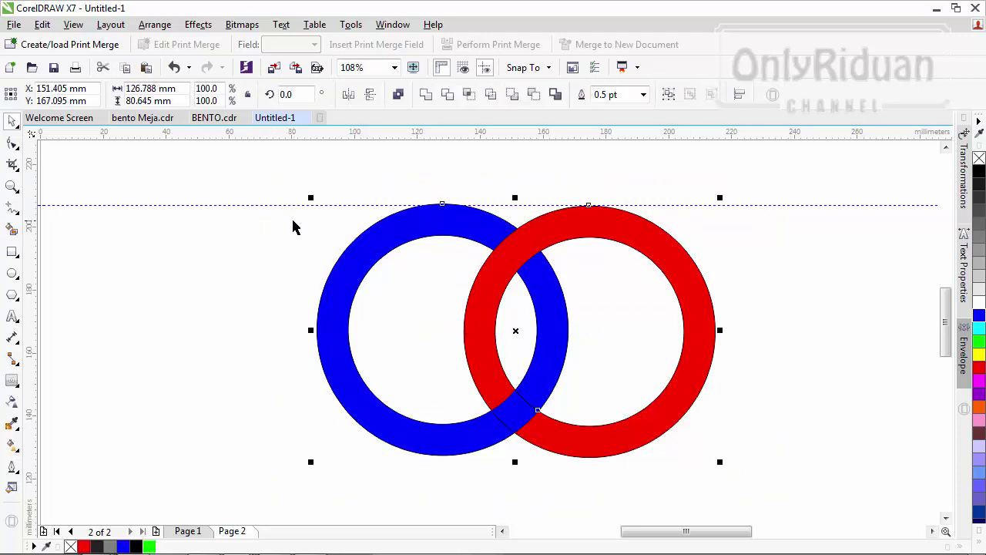
right_click(980, 158)
left_click(840, 272)
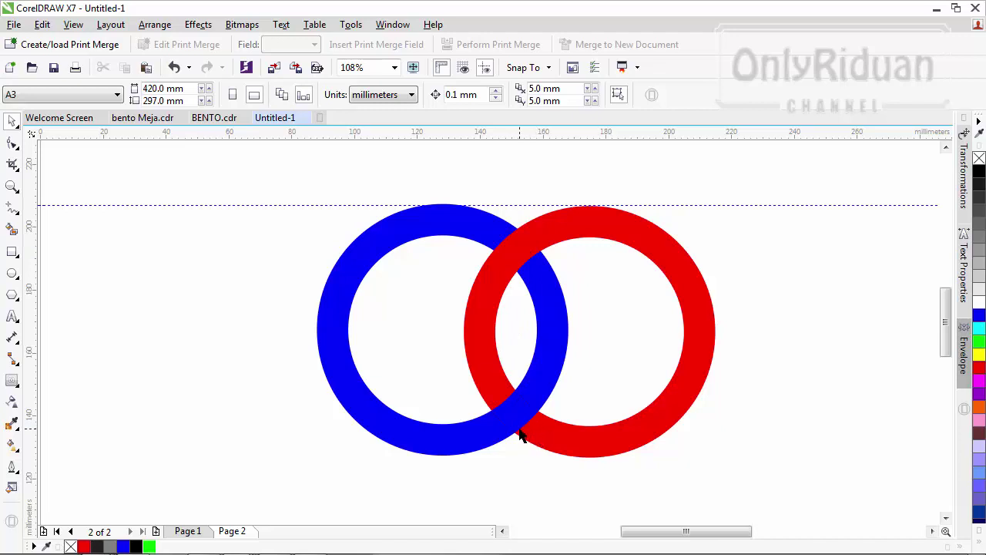
Examine the edges of the blue overlap piece up close with the Shape tool
scroll(521, 434, "up", 5)
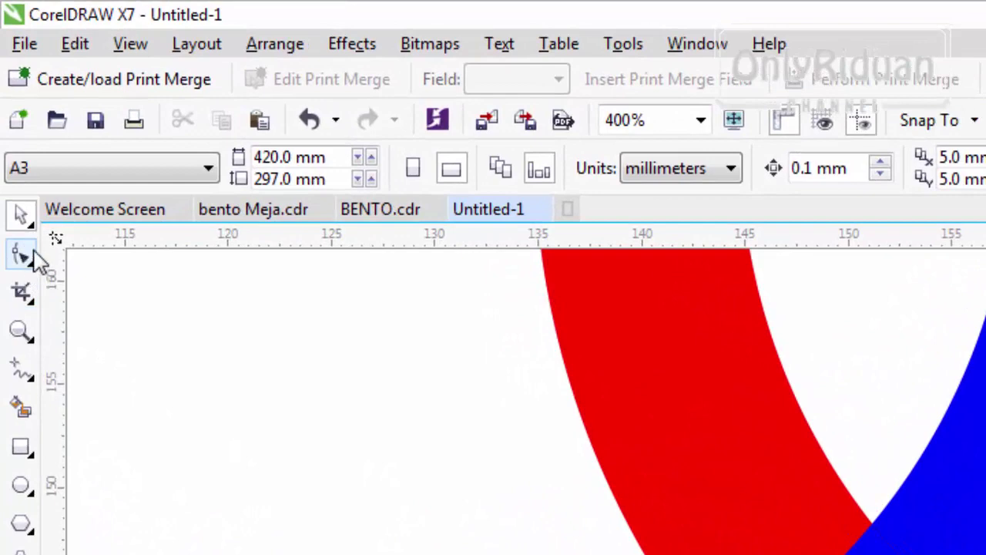
left_click(23, 258)
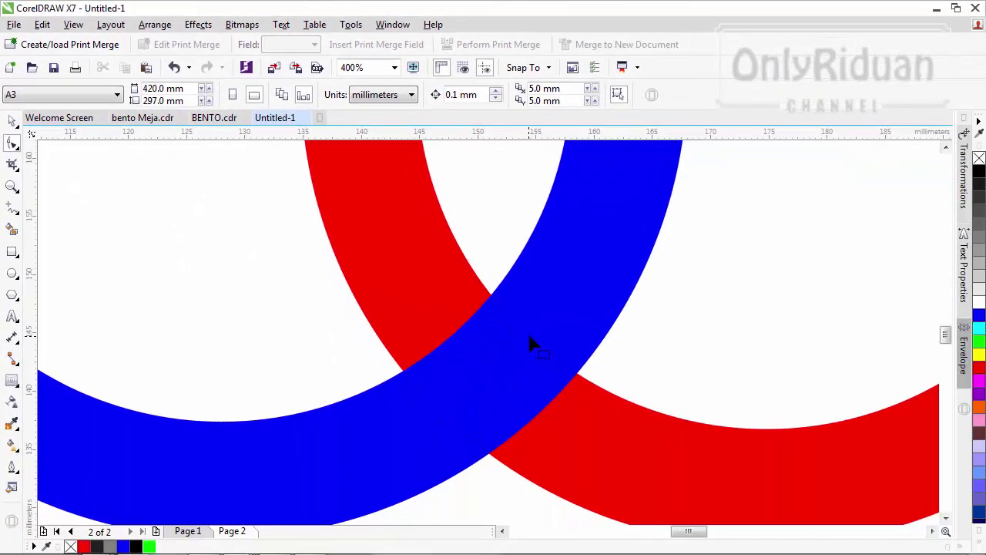
left_click(530, 346)
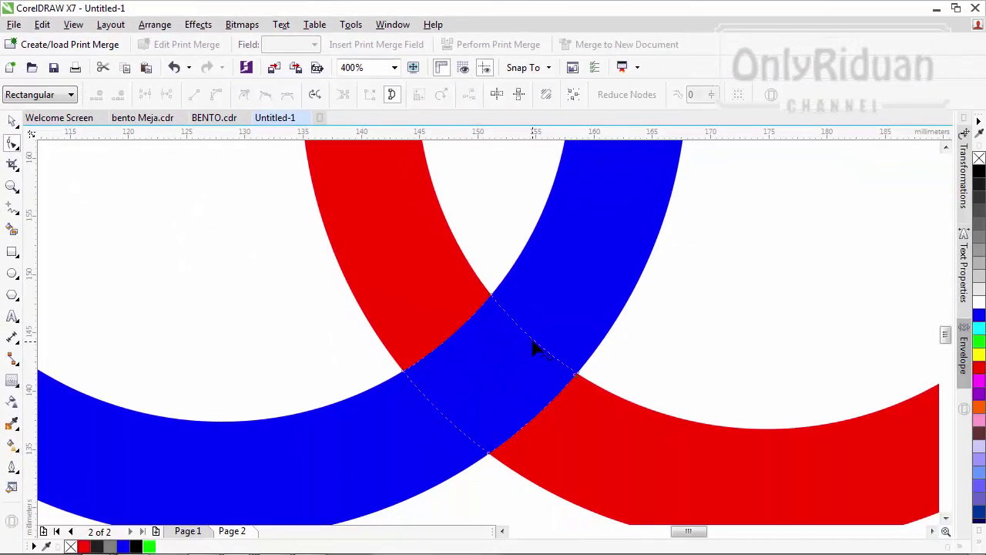
left_click(532, 341)
left_click(439, 422)
scroll(443, 430, "down", 2)
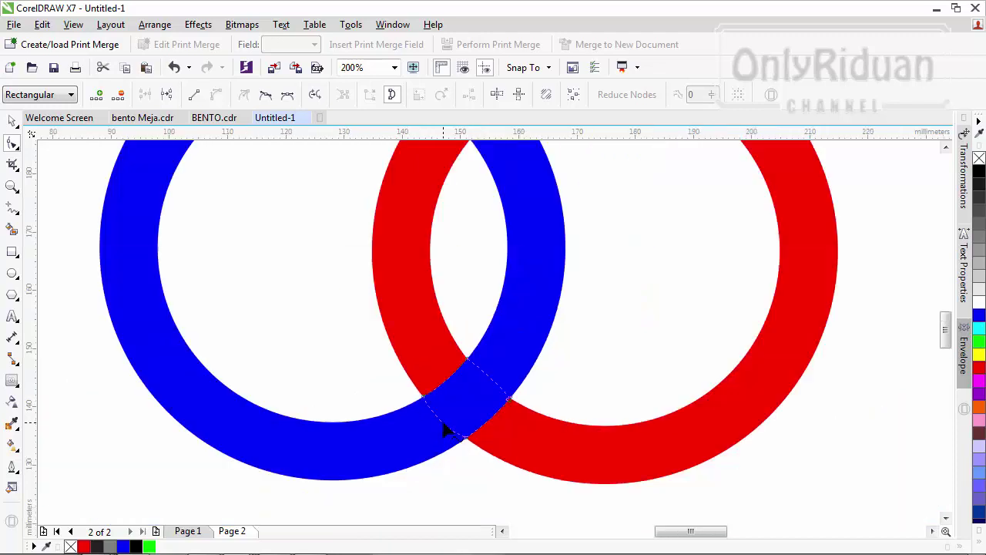
left_click(12, 121)
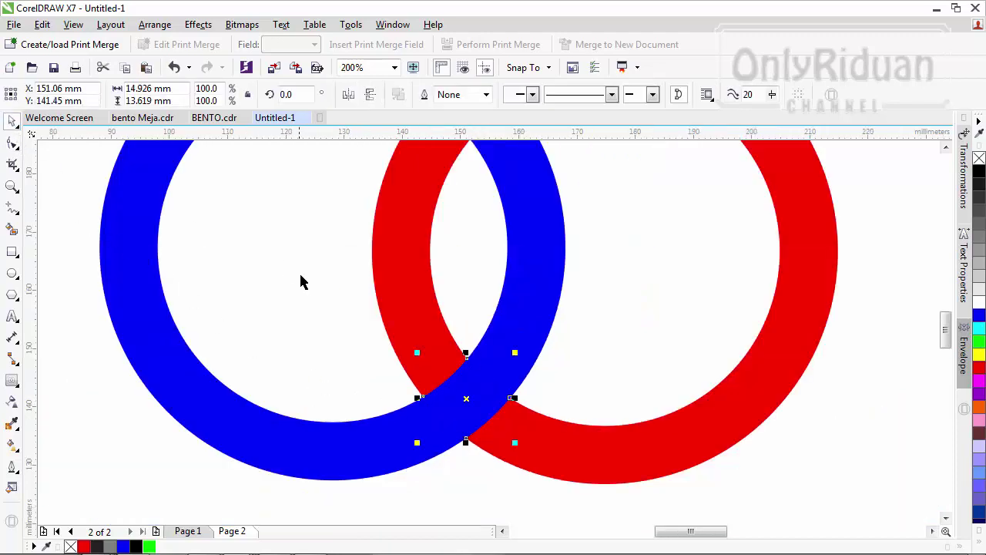
left_click(302, 280)
scroll(499, 345, "down", 2)
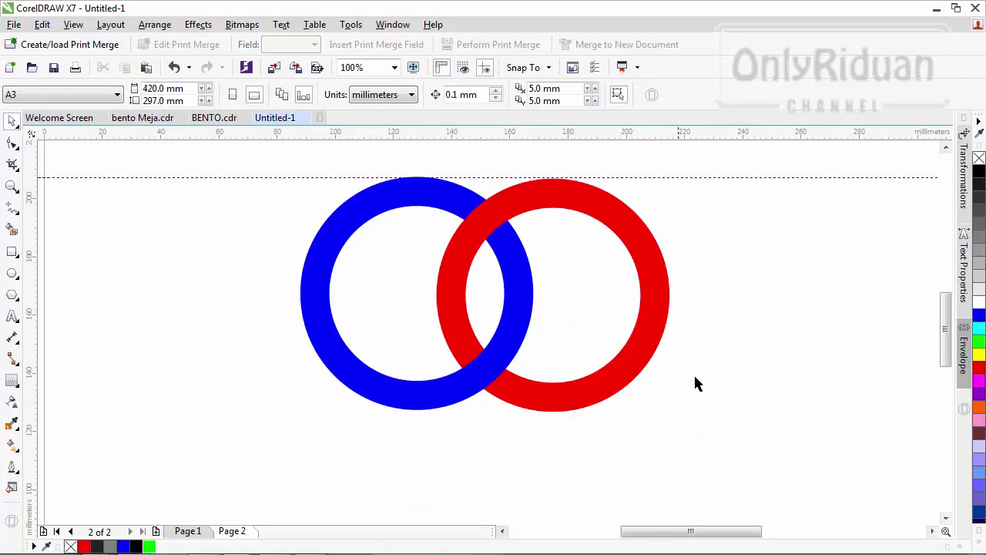
Group both rings together with the overlap piece
left_click(946, 148)
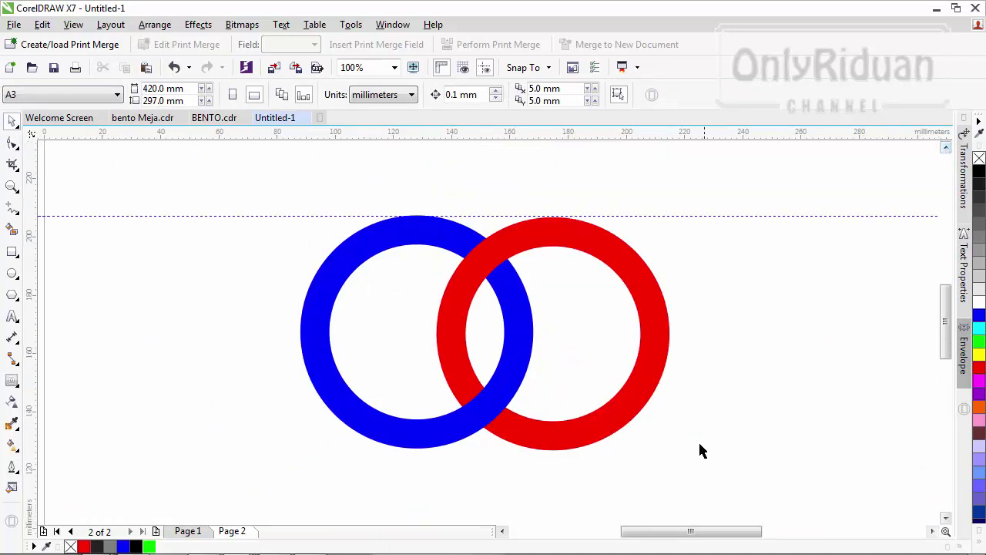
left_click_drag(260, 260, 211, 184)
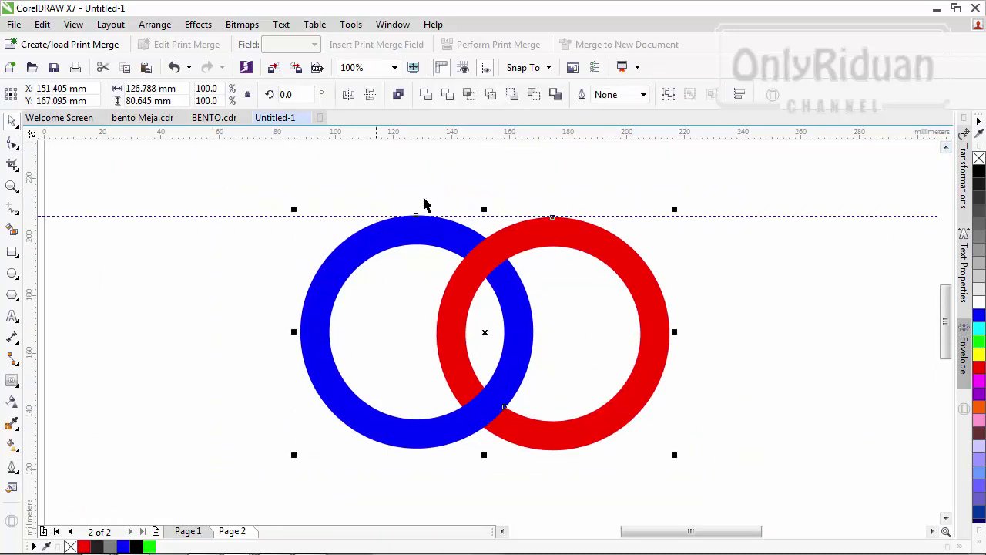
left_click(668, 95)
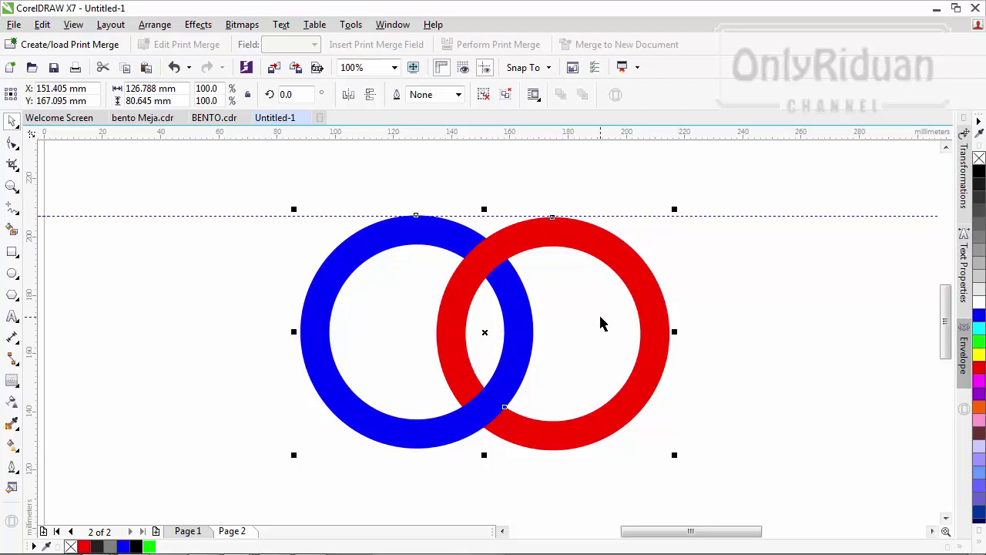
Duplicate the ring group and place the copy above and to the right of the original
key("Up")
key("Right")
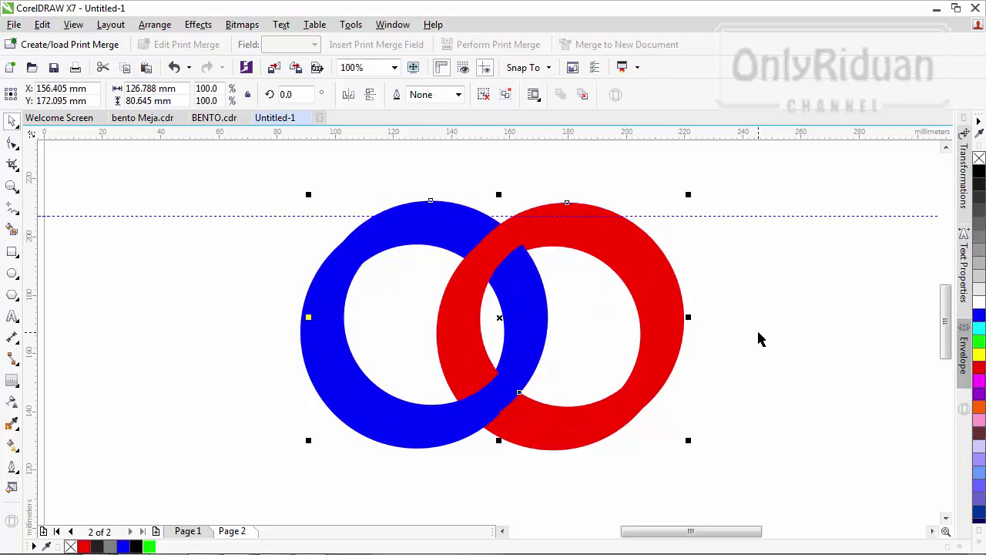
left_click_drag(780, 281, 783, 277)
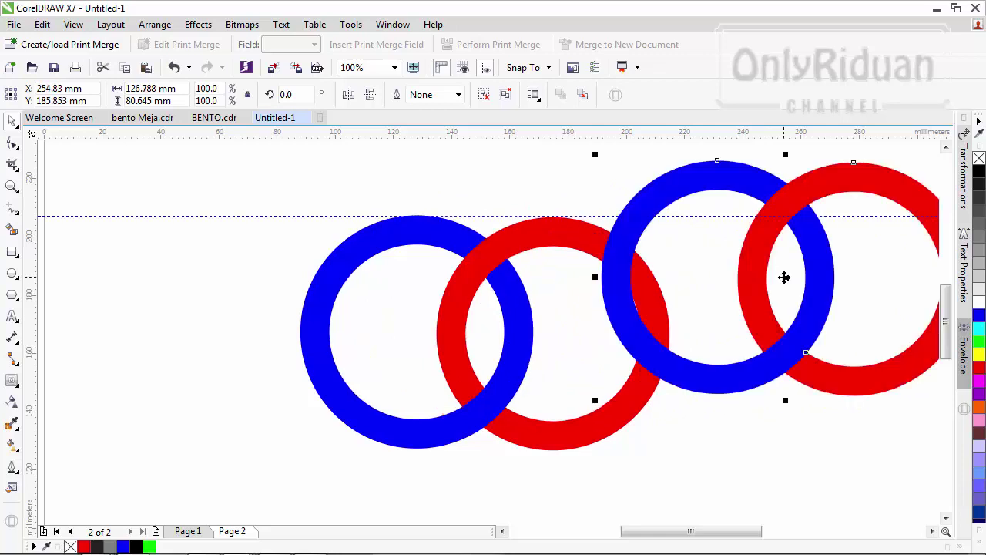
Fill the original ring group with black and lay the coloured copy over it, shifted slightly upward
left_click(559, 439)
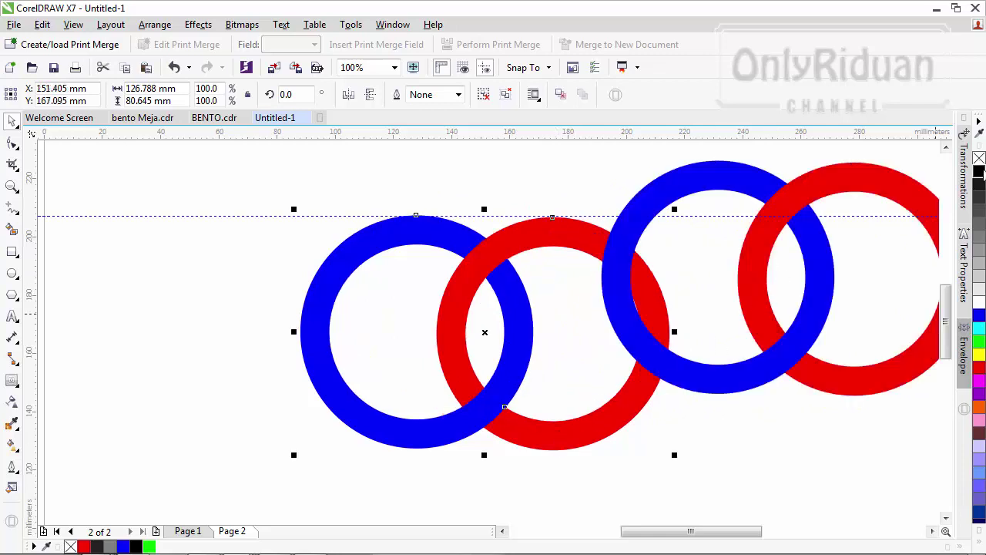
left_click(978, 171)
left_click(736, 424)
left_click(799, 326)
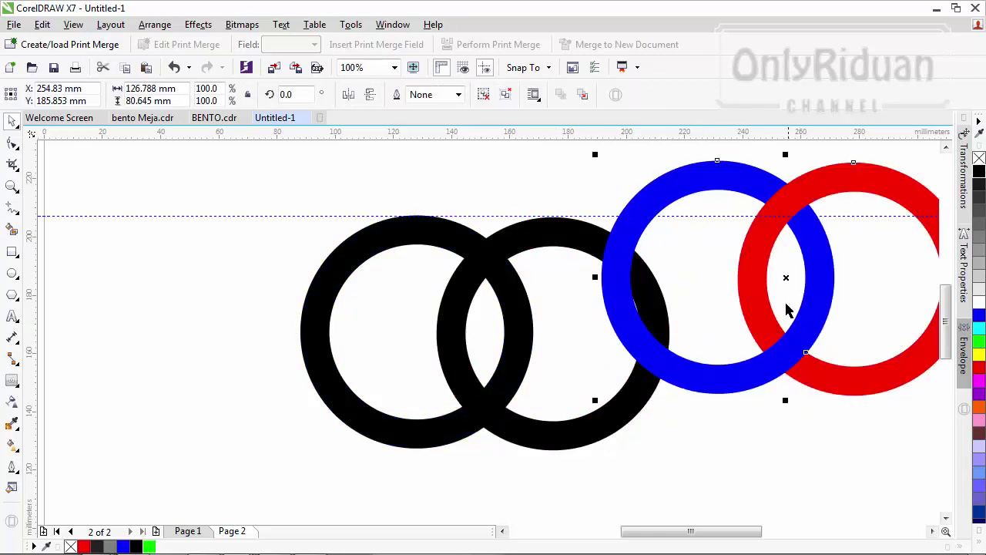
left_click_drag(788, 278, 487, 323)
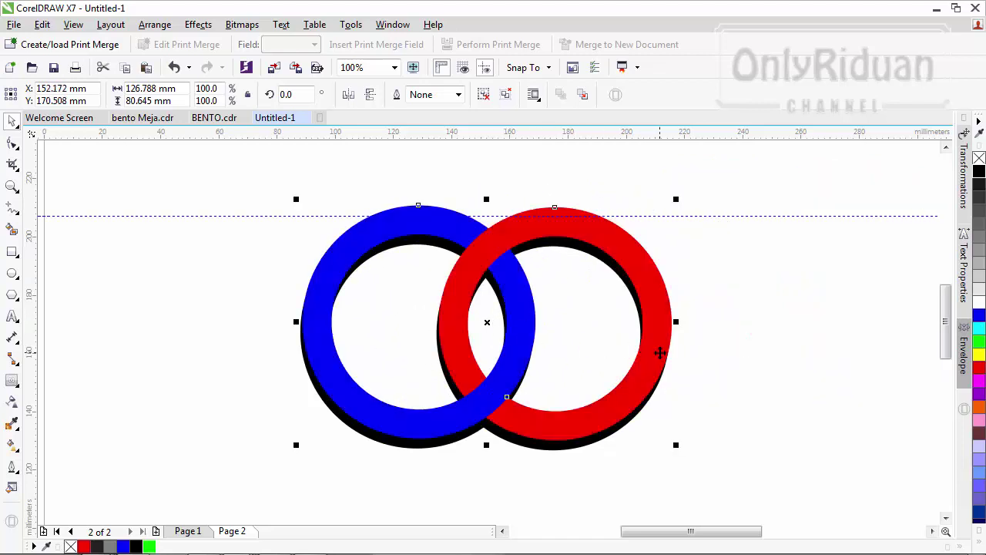
Nudge the coloured group about 1.8 mm down and 1.6 mm left, leaving a thin black shadow along the rings' lower-right edges
key("Down")
key("Down")
key("Down")
key("Down")
key("Down")
key("Down")
key("Down")
key("Down")
key("Down")
key("Down")
key("Down")
key("Down")
key("Down")
key("Down")
key("Down")
key("Down")
key("Down")
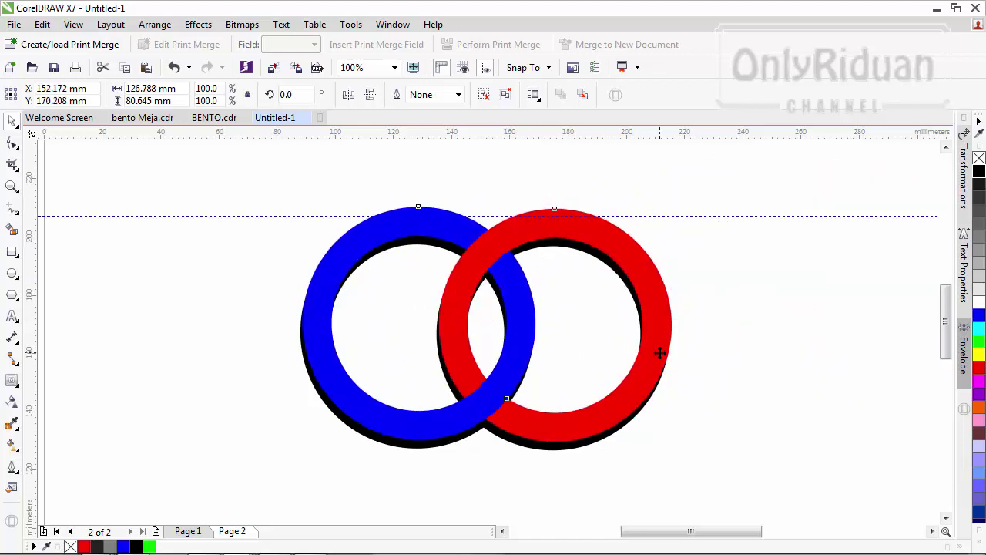
key("Left")
key("Left")
key("Left")
key("Left")
key("Left")
key("Left")
key("Left")
key("Left")
key("Left")
key("Left")
key("Left")
key("Left")
key("Left")
key("Left")
key("Left")
key("Left")
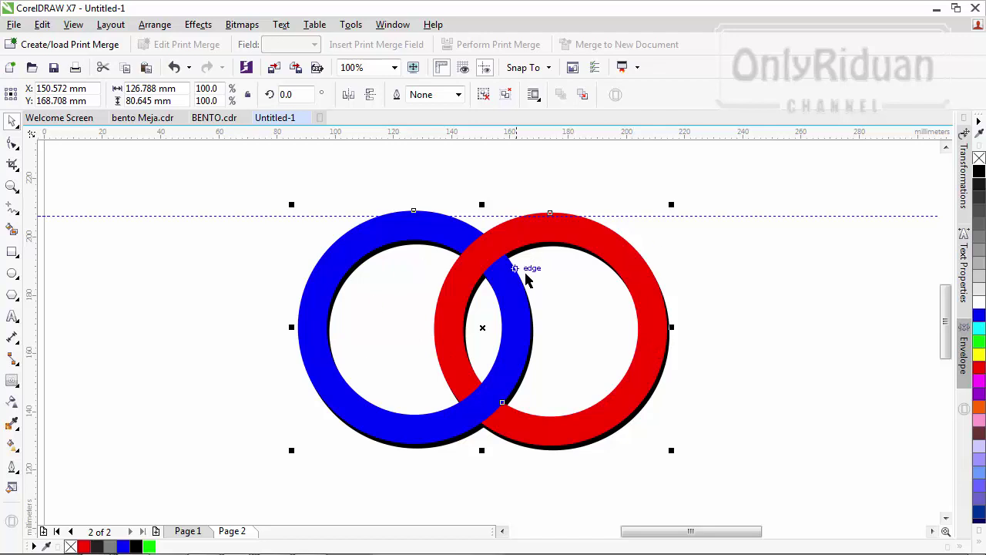
scroll(505, 259, "down", 2)
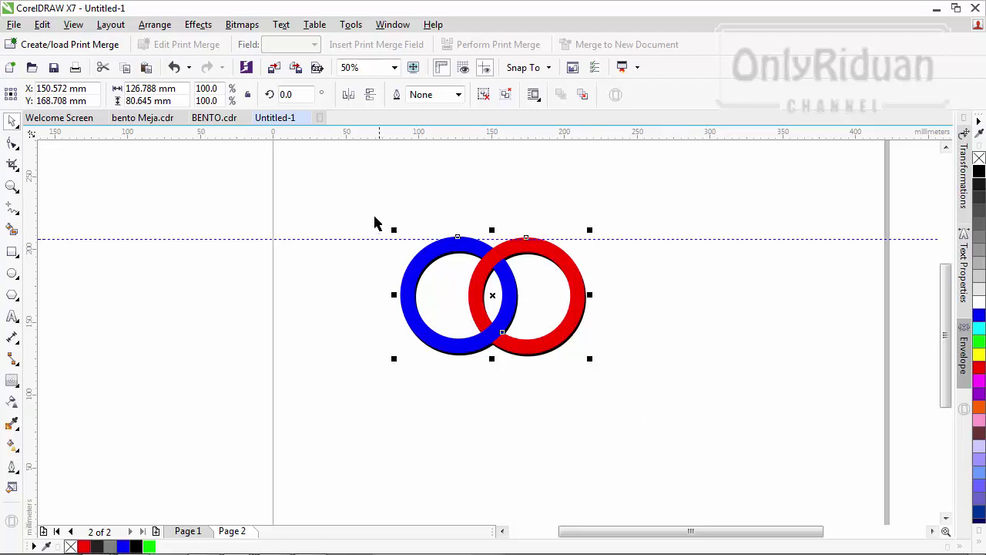
Place a coloured copy of the ring group without shadow to the right of the shadowed rings
left_click_drag(362, 205, 567, 351)
left_click_drag(493, 295, 627, 275)
left_click(429, 430)
left_click(660, 417)
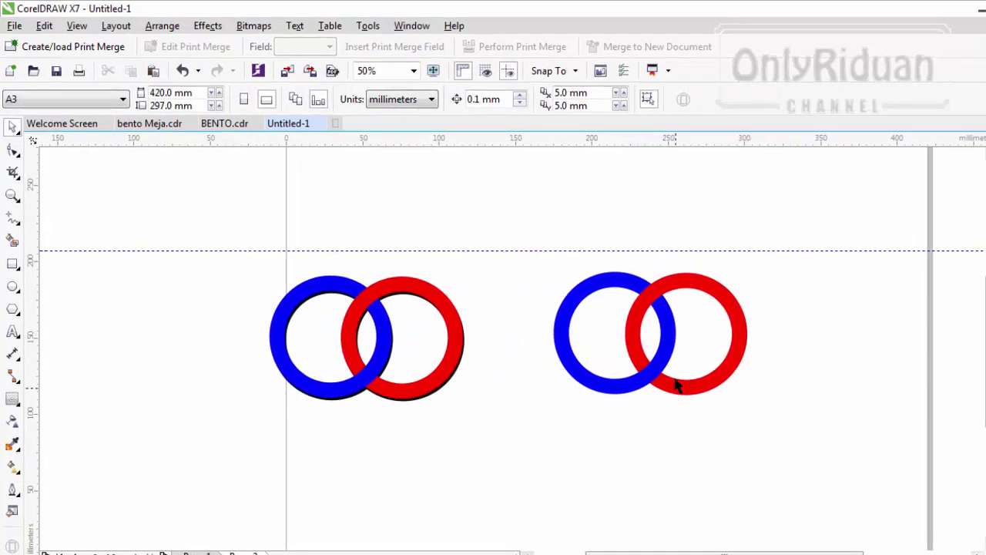
Ungroup the coloured copy and duplicate its red ring above, centred so it overlaps both the blue and red rings
left_click(653, 263)
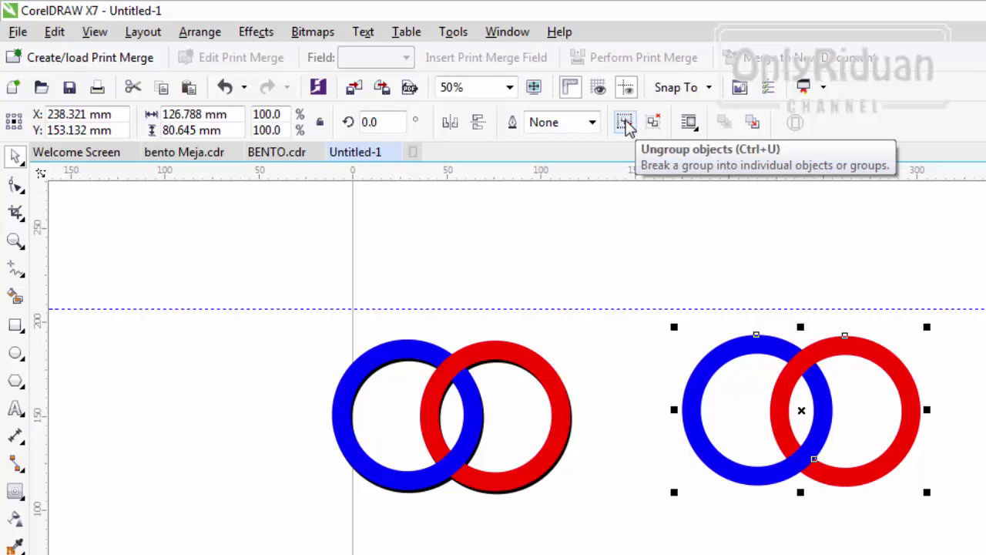
left_click(625, 124)
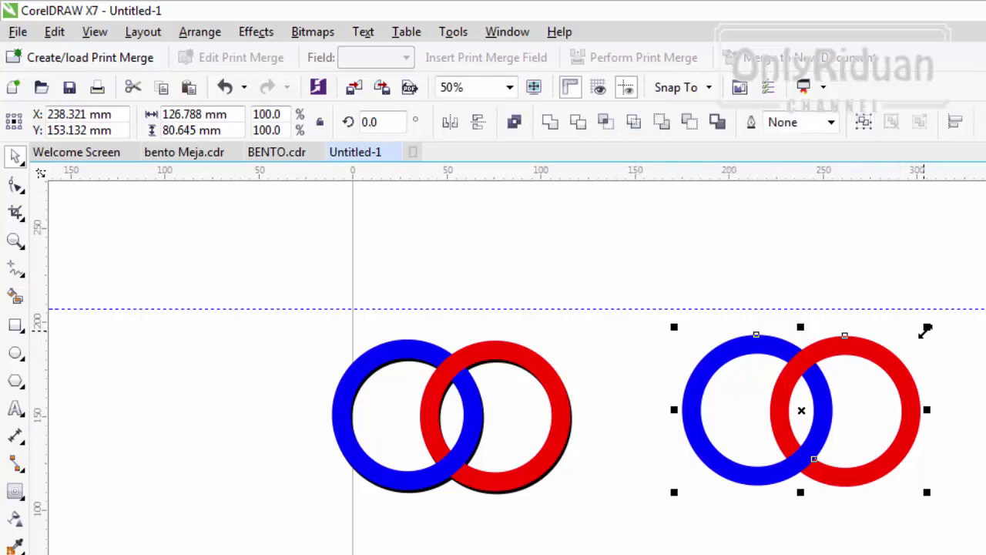
left_click(912, 392)
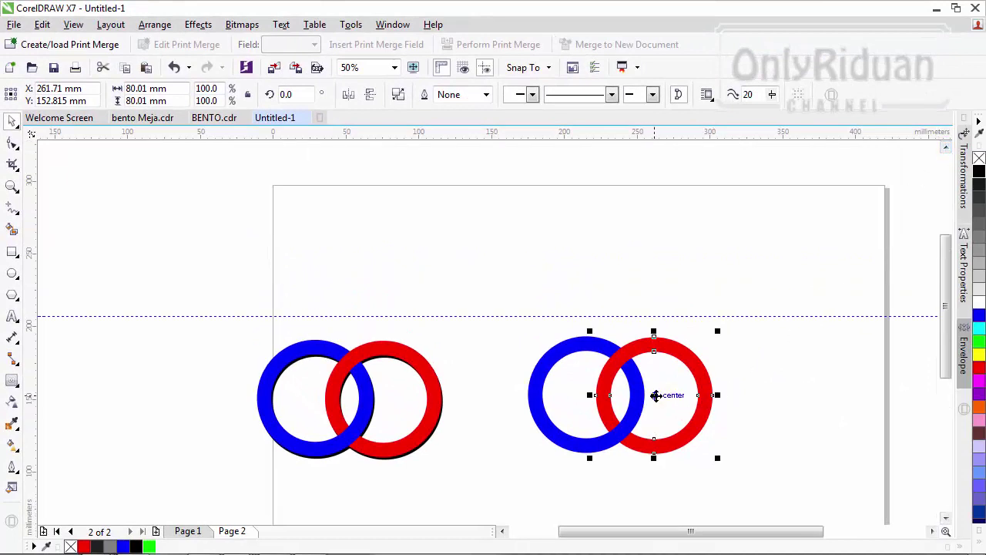
left_click_drag(655, 396, 621, 334)
left_click(781, 334)
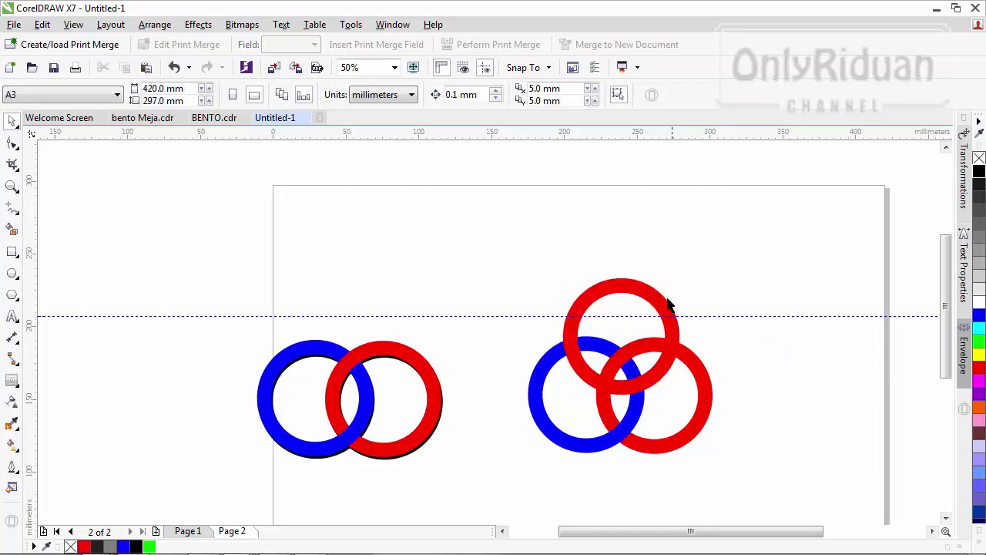
Fill the upper duplicated ring with green
left_click(663, 306)
left_click(978, 344)
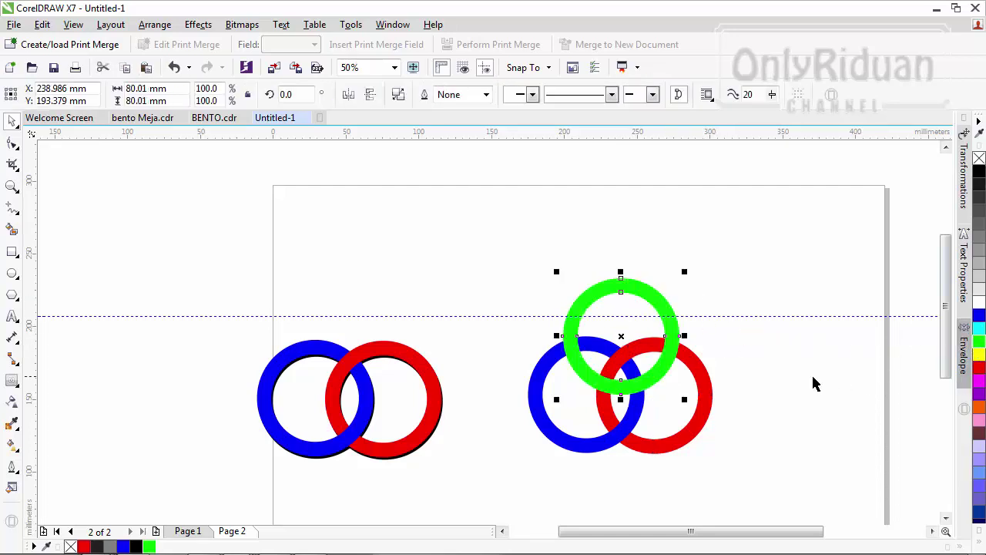
left_click(403, 375)
Remove the fill from all three overlapping rings and their overlap piece and give them a black hairline outline
left_click(12, 185)
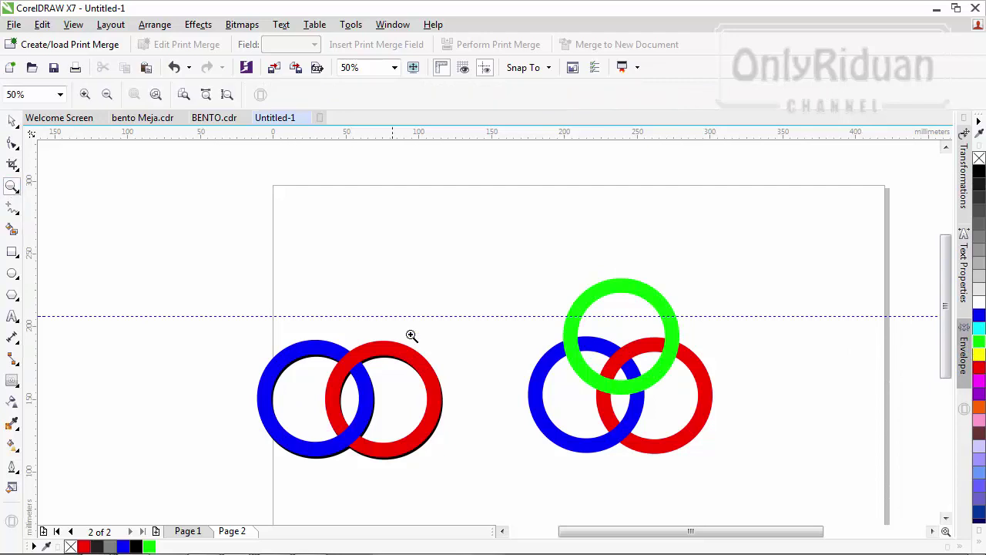
left_click_drag(483, 252, 752, 480)
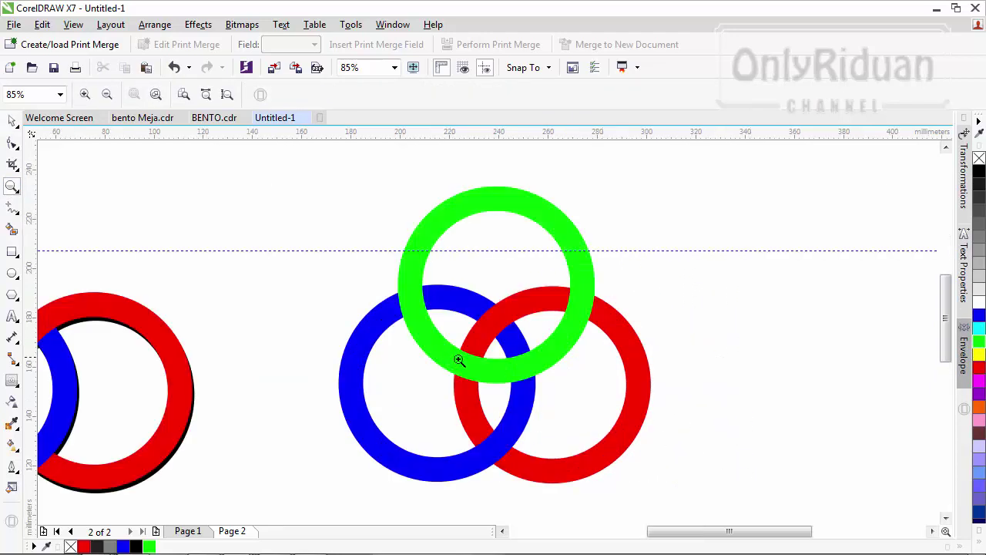
key("space")
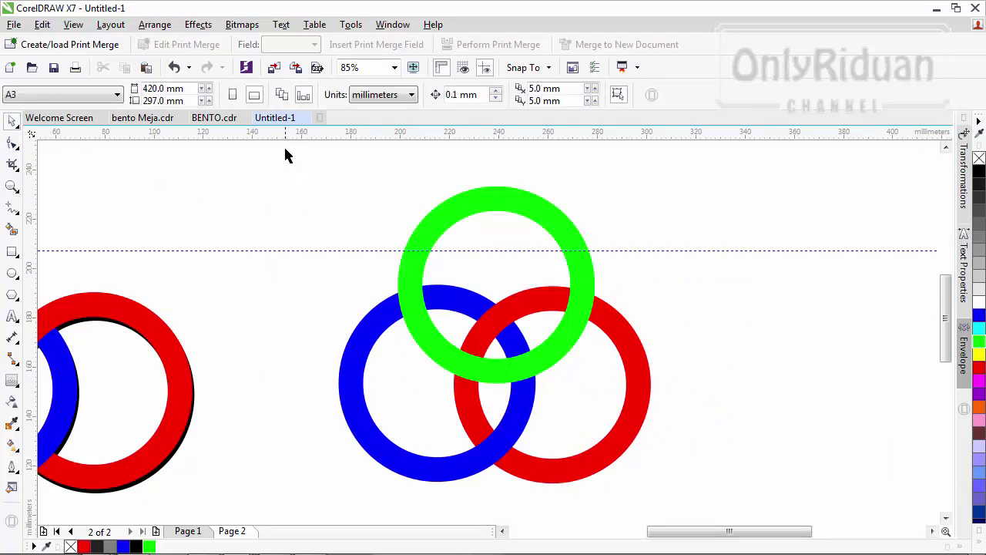
left_click_drag(285, 150, 683, 503)
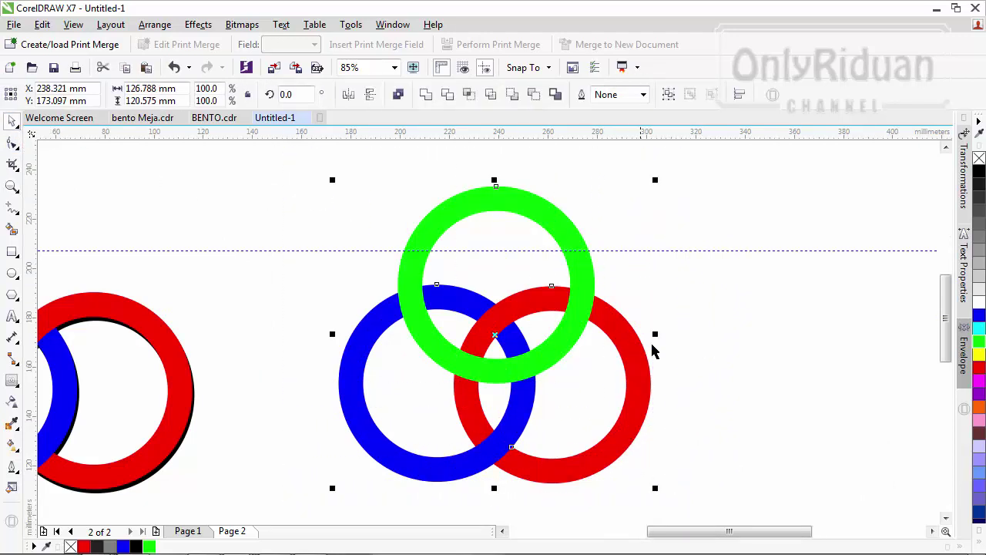
left_click(708, 386)
left_click_drag(278, 153, 725, 494)
left_click(980, 159)
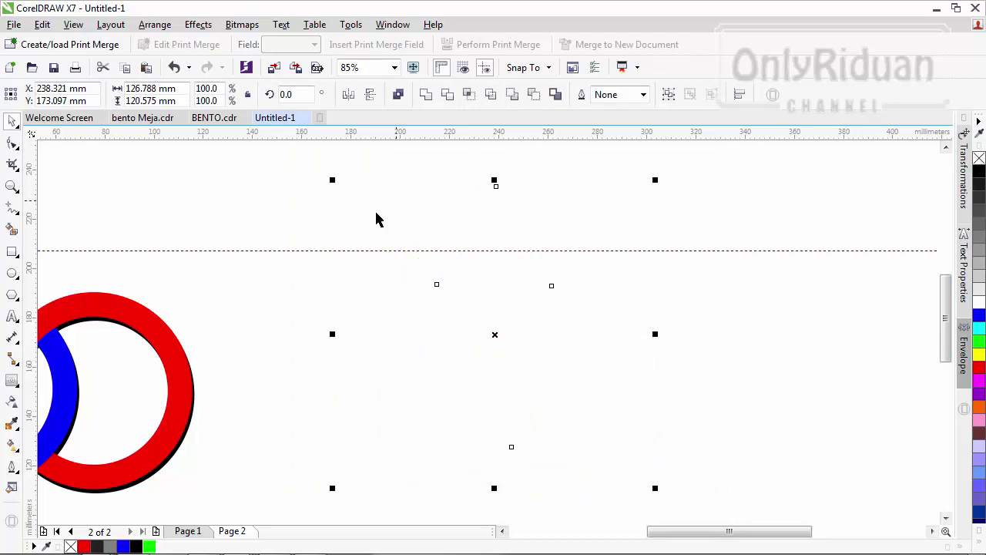
right_click(979, 172)
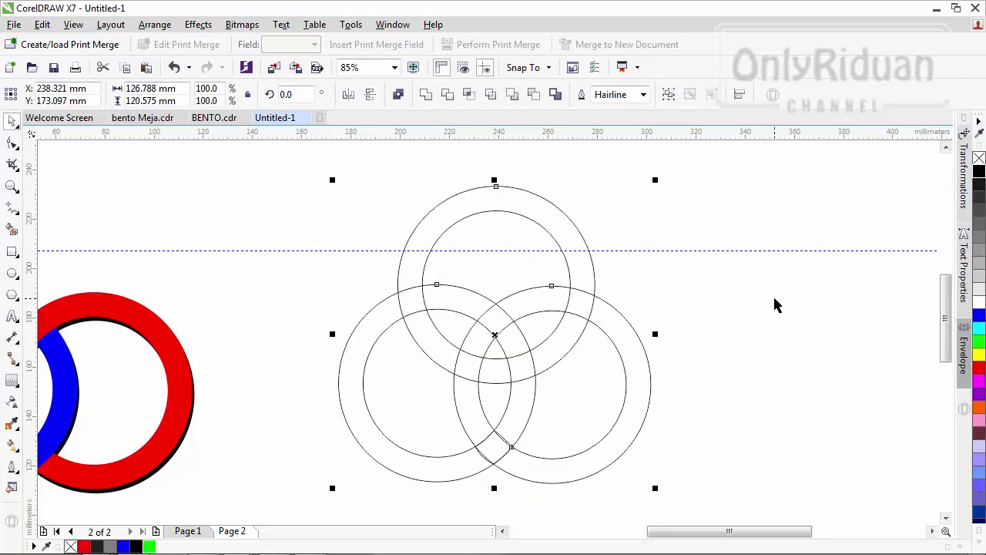
left_click(678, 336)
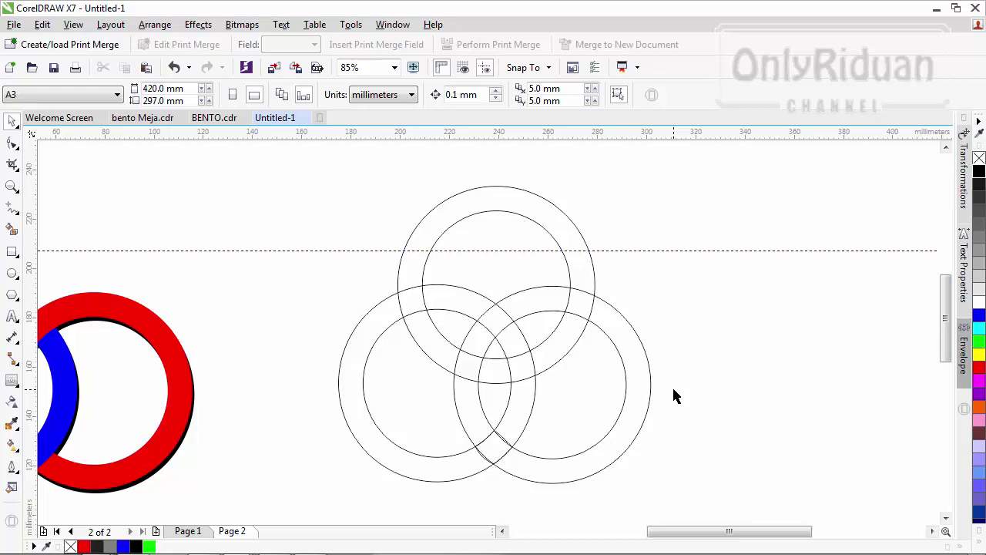
Pull the old overlap piece out of the lower crossing of the two bottom rings and delete it
left_click(501, 449)
left_click_drag(495, 449, 760, 414)
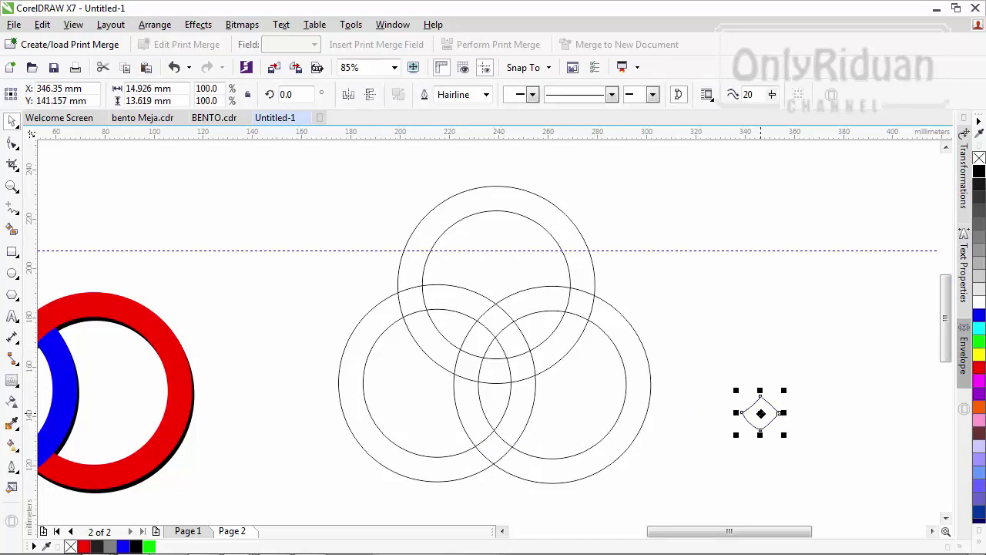
key("Delete")
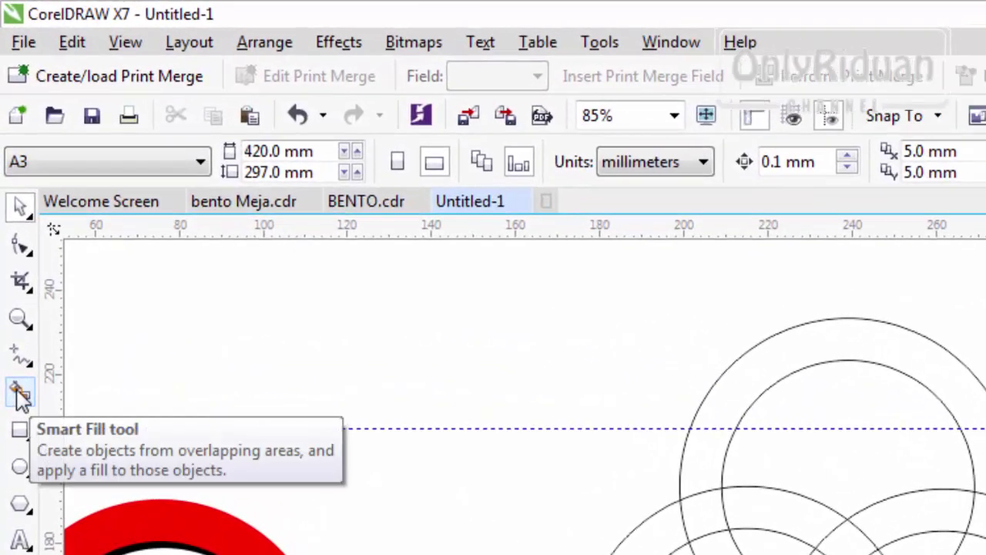
Create grey Smart Fill pieces at the bottom rings' lower crossing and at the two crossings on the upper ring's lower edge
left_click(19, 397)
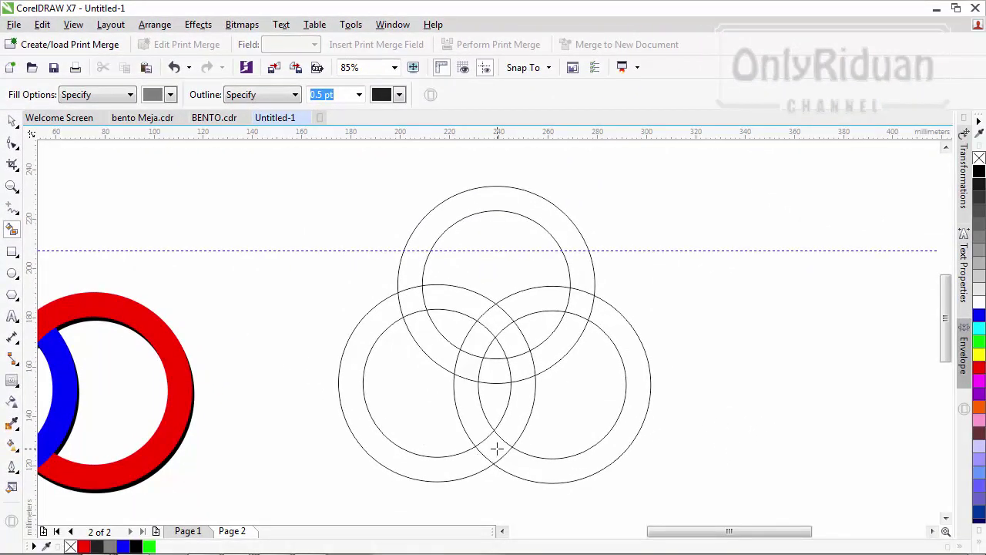
left_click(497, 449)
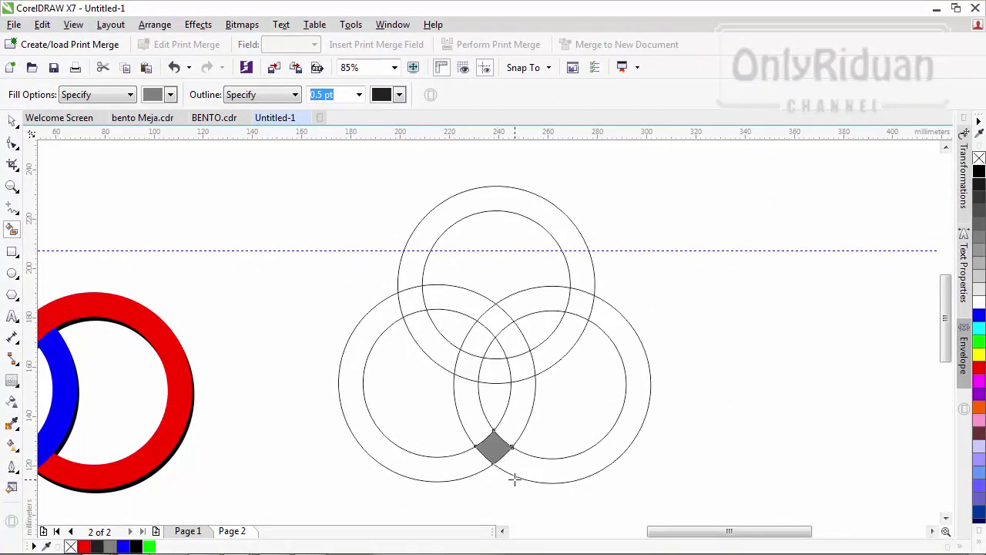
left_click(525, 370)
left_click(468, 365)
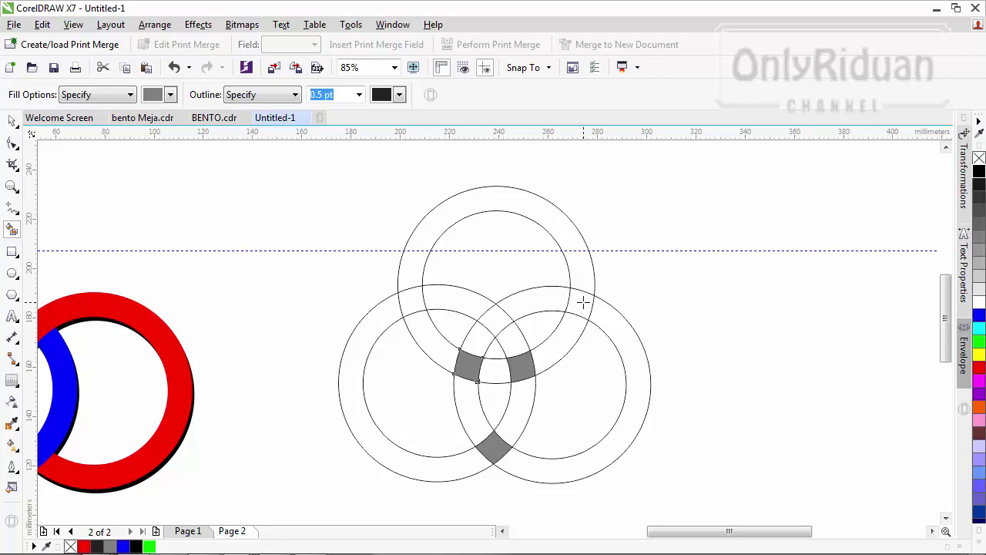
left_click(14, 123)
left_click(303, 204)
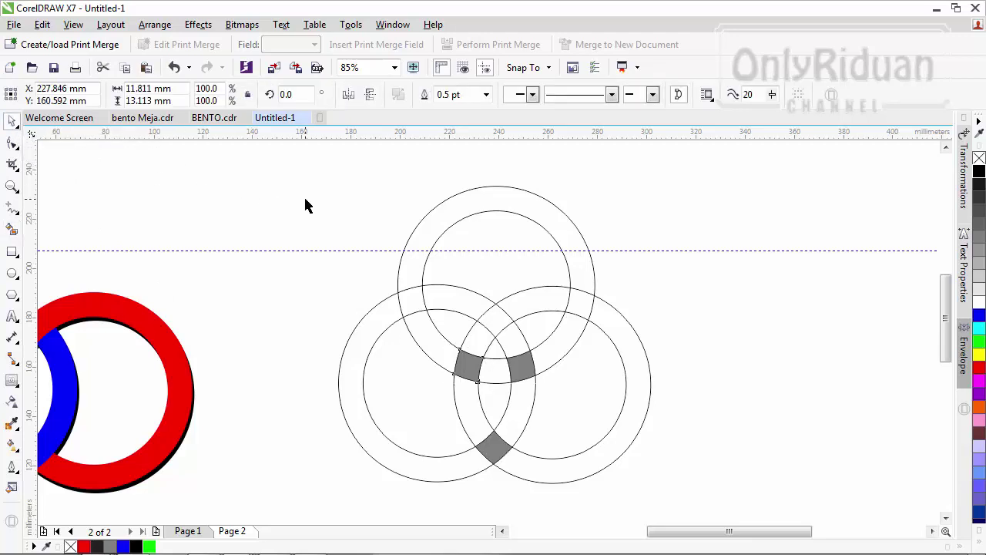
Fill the upper ring green, the lower-right ring red and the lower-left ring blue
left_click(513, 206)
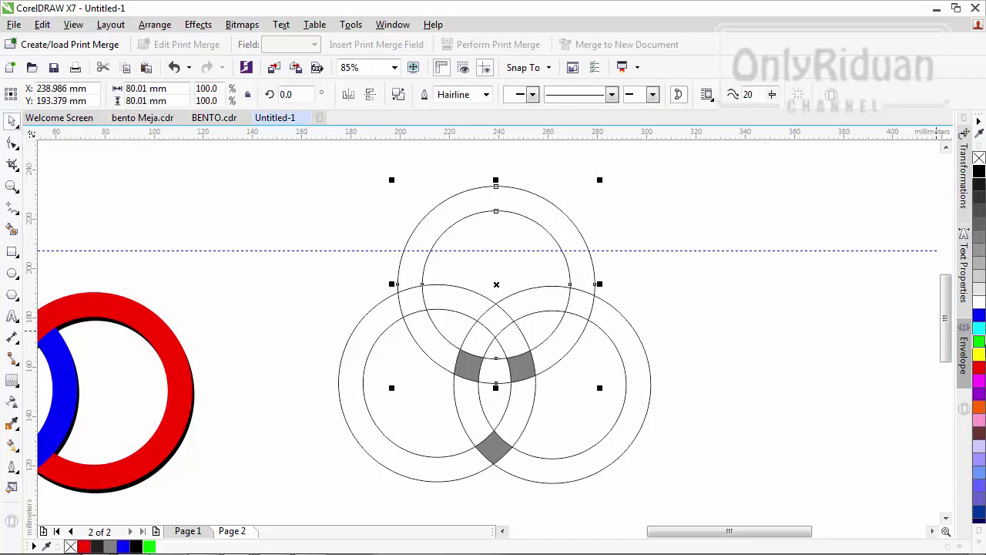
left_click(978, 344)
left_click(639, 354)
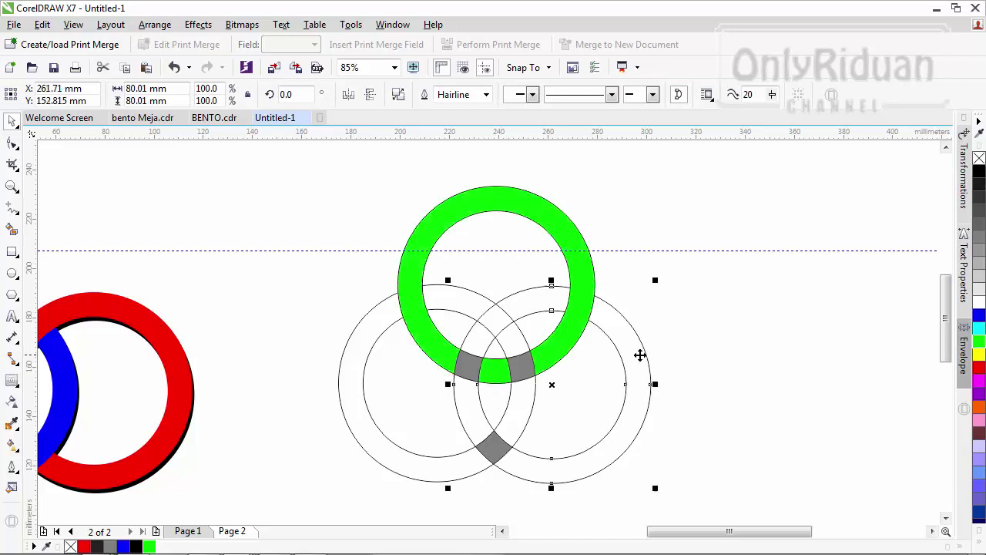
left_click(980, 370)
left_click(363, 352)
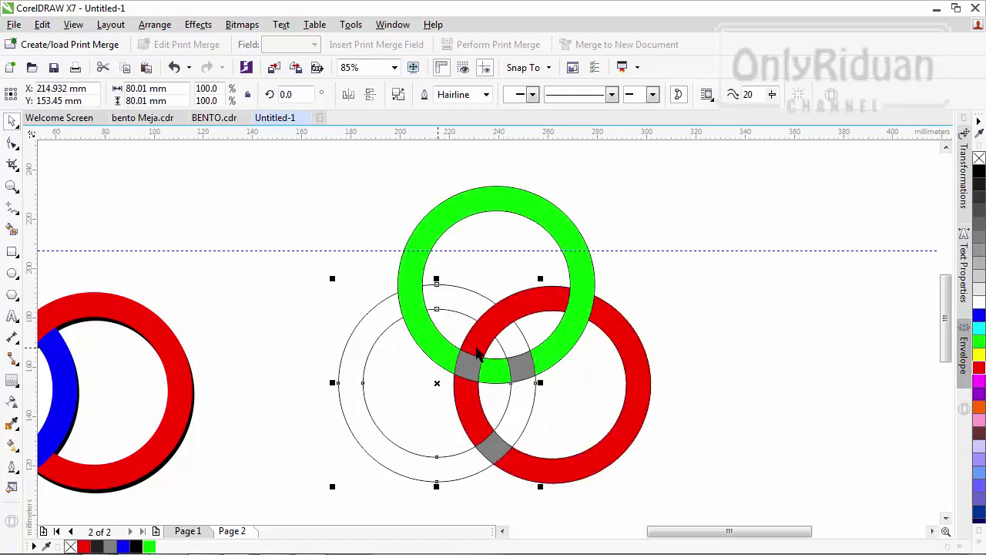
left_click(979, 315)
left_click(755, 350)
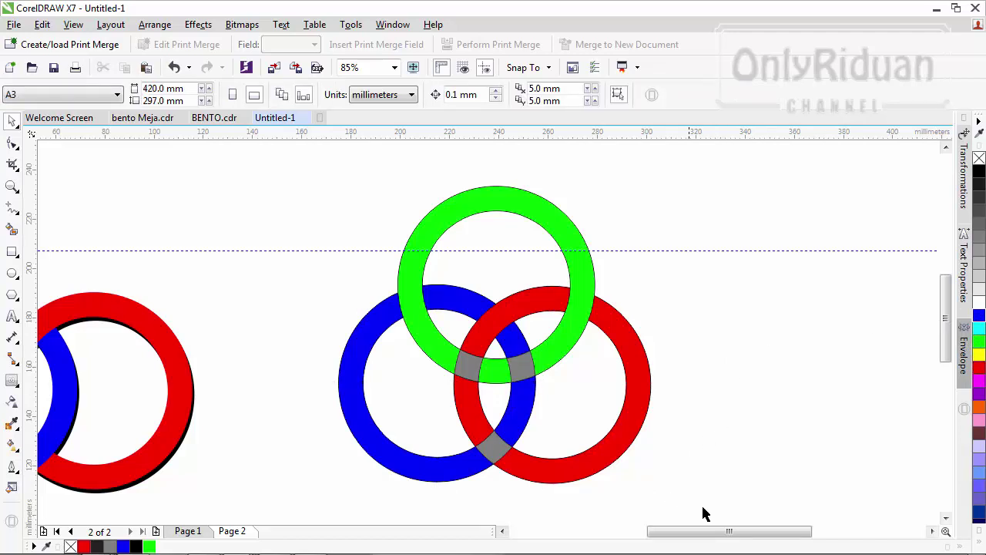
Remove the outlines from all three rings and the grey overlap pieces
left_click_drag(712, 513, 287, 172)
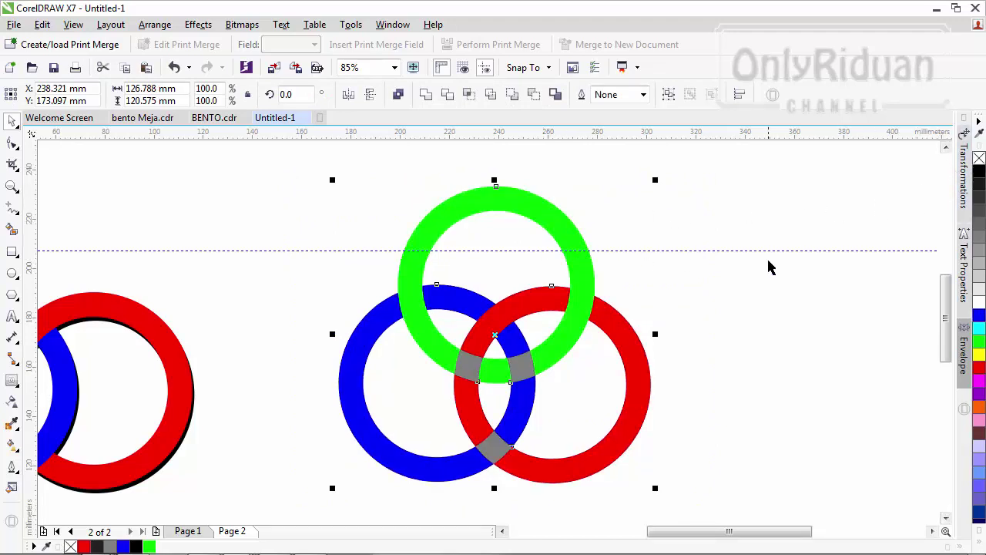
left_click(703, 288)
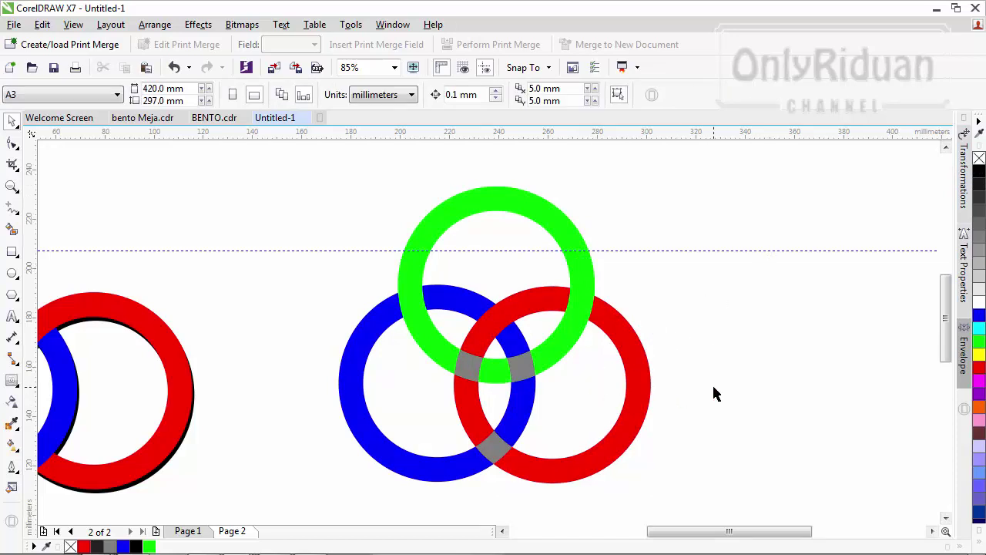
Fill the grey overlap pieces at the lower red-blue crossing and at the green-blue crossing with blue
left_click(13, 187)
left_click_drag(608, 494, 355, 271)
left_click(12, 122)
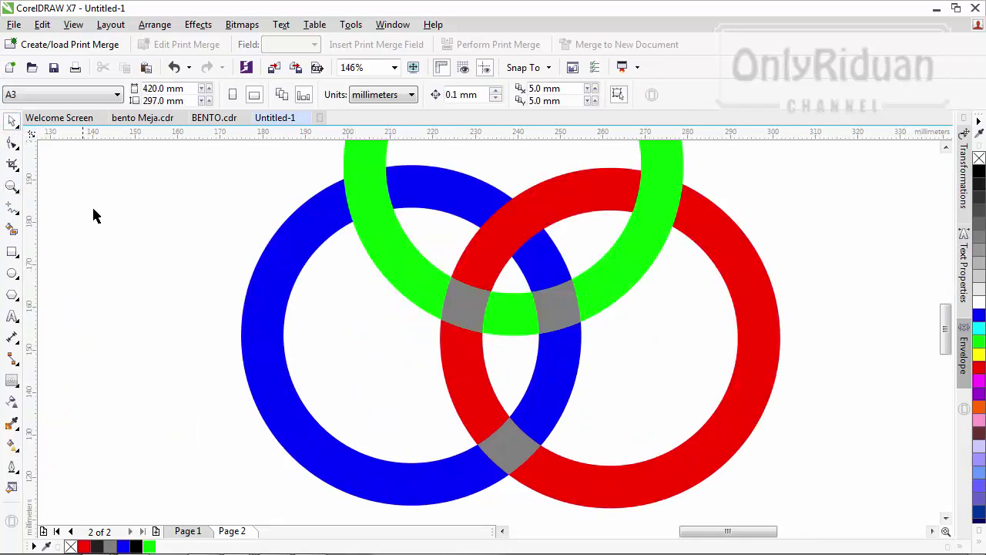
left_click(511, 451)
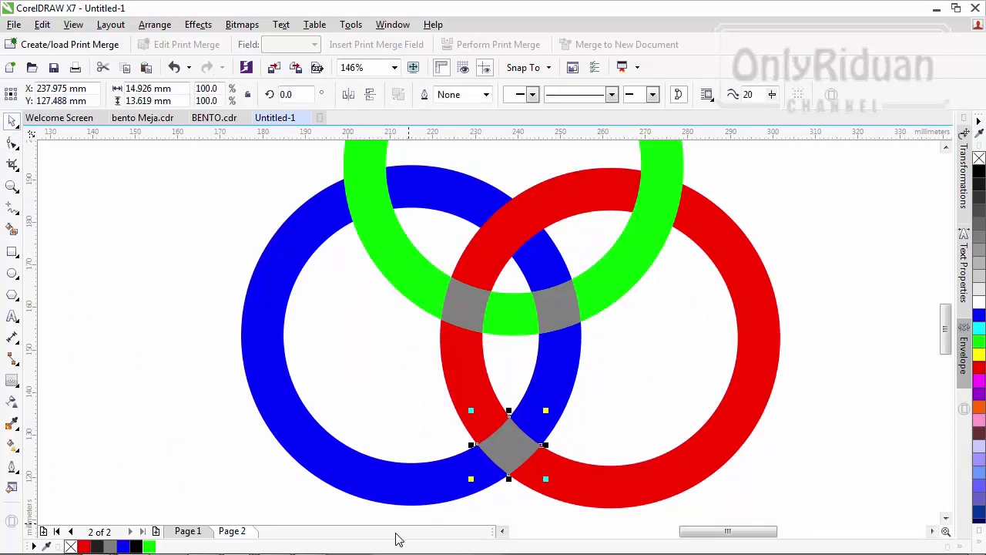
left_click(979, 315)
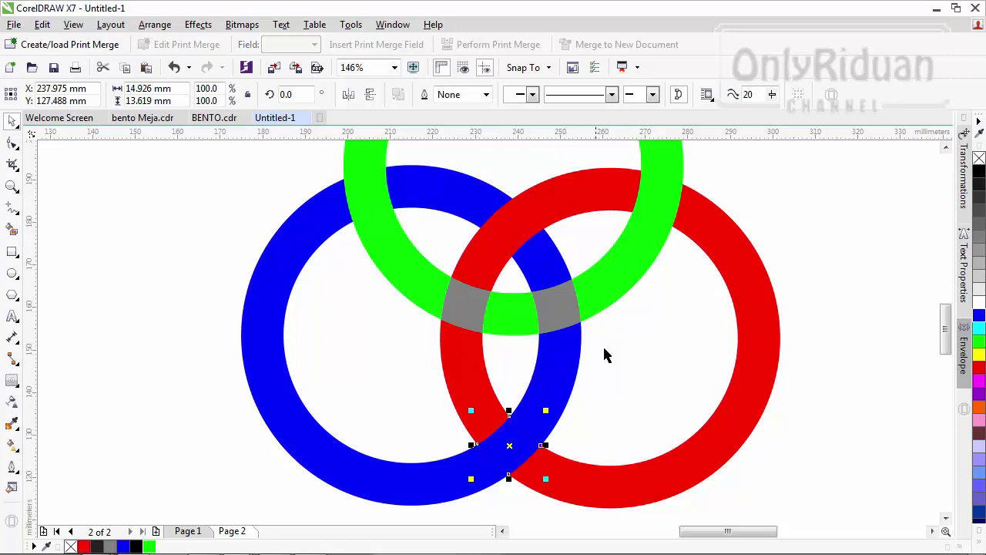
scroll(949, 216, "up", 1)
left_click(786, 272)
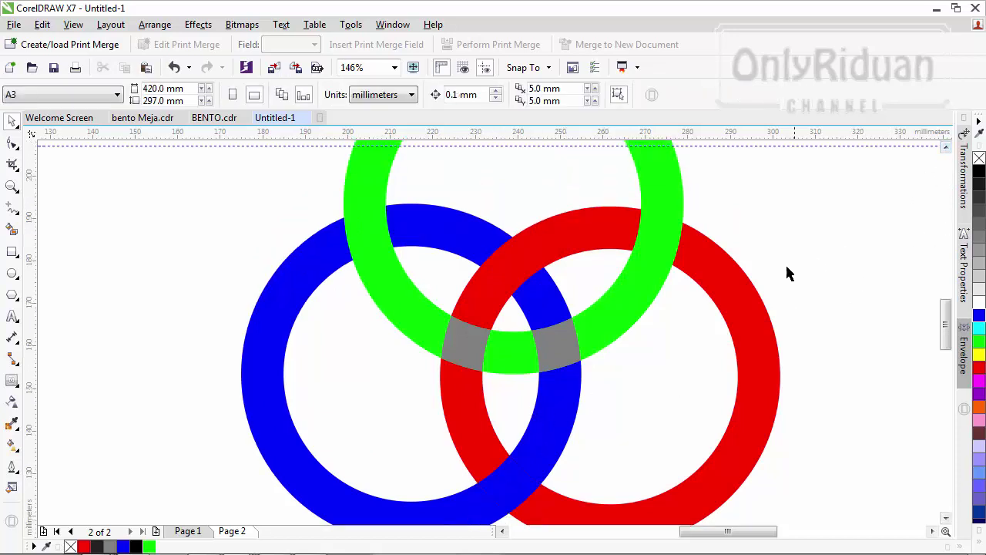
left_click(561, 349)
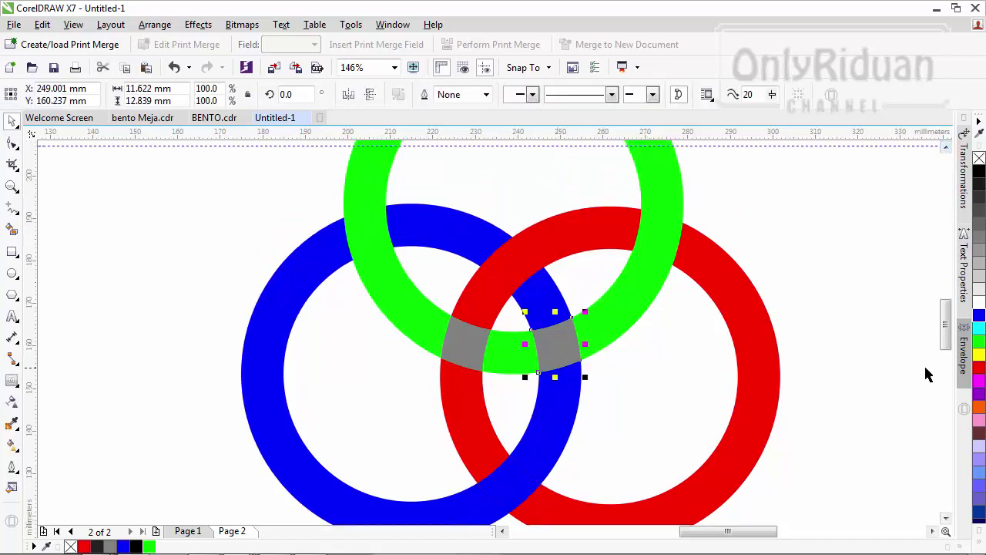
left_click(979, 316)
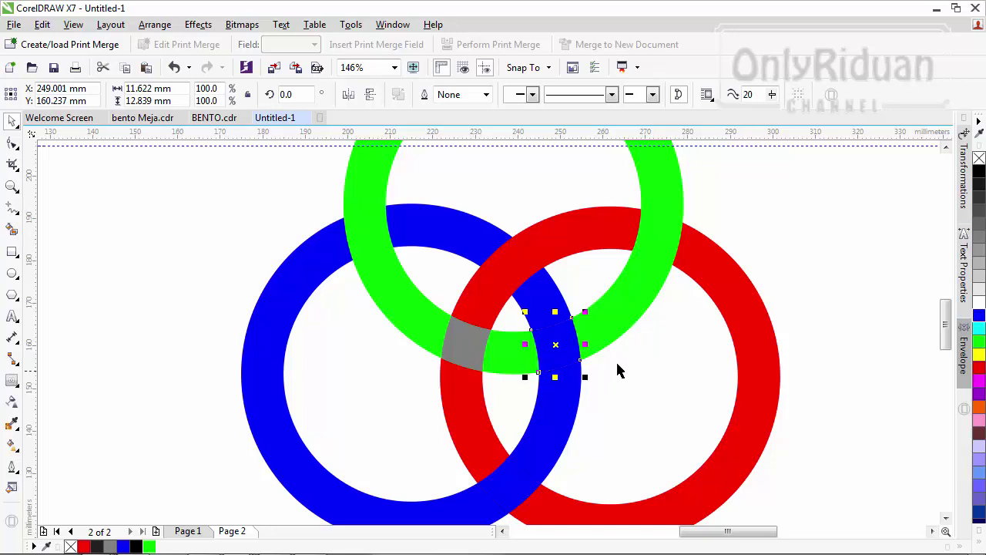
Fill the remaining grey overlap piece where the green and red rings cross with red
left_click(471, 344)
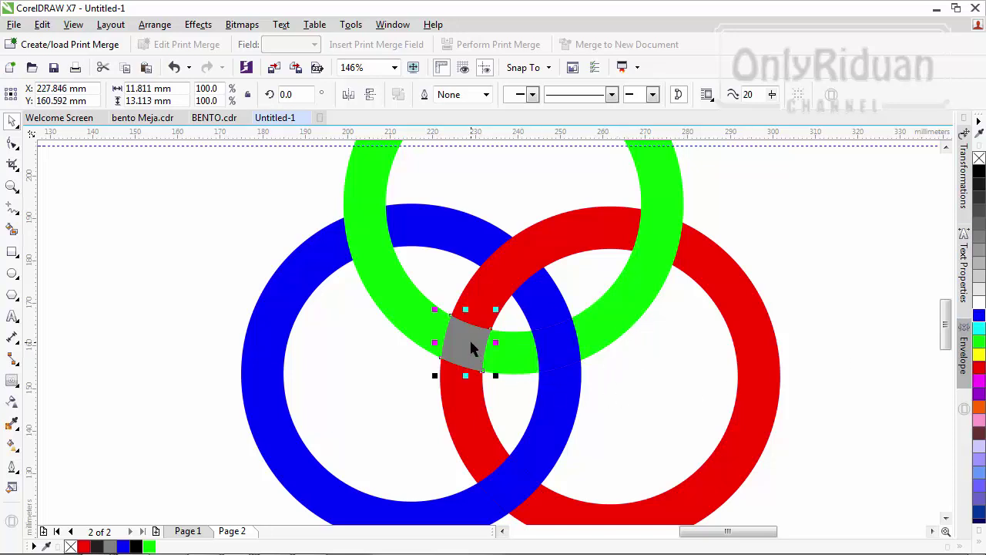
left_click(979, 366)
left_click(684, 356)
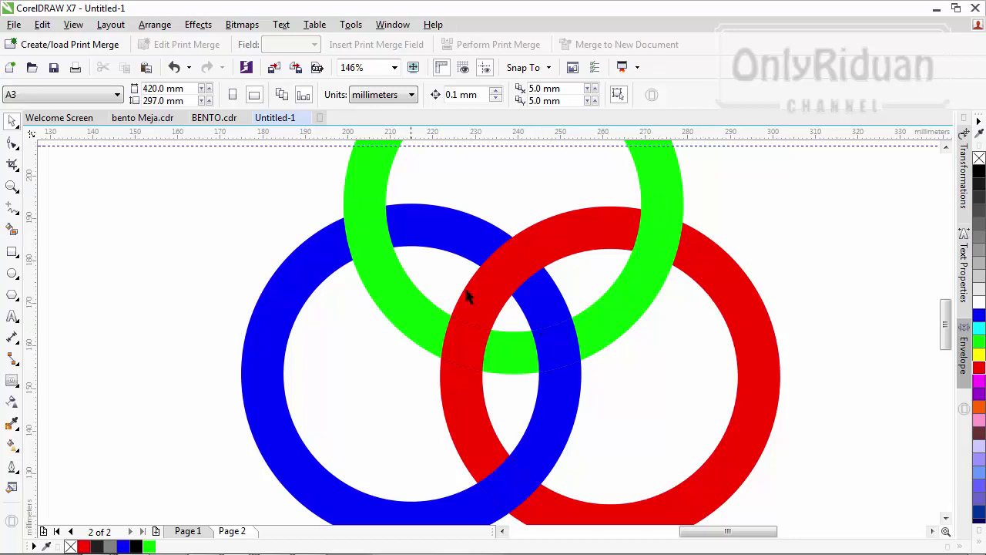
Curve the upper and lower edges of the red overlap piece at the green-red crossing outward with the Shape tool to hide the seams
left_click(12, 187)
left_click_drag(418, 292, 593, 516)
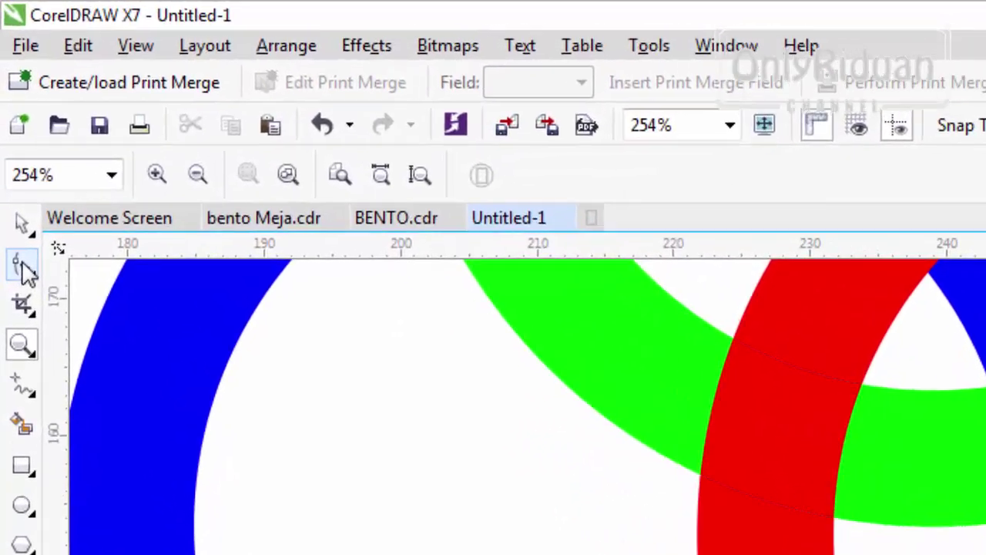
left_click(23, 265)
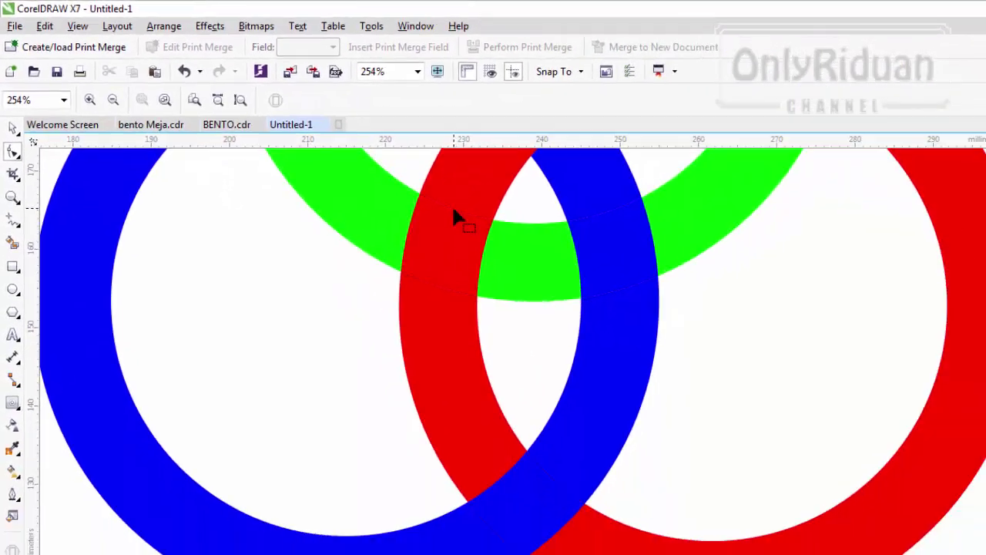
left_click(453, 216)
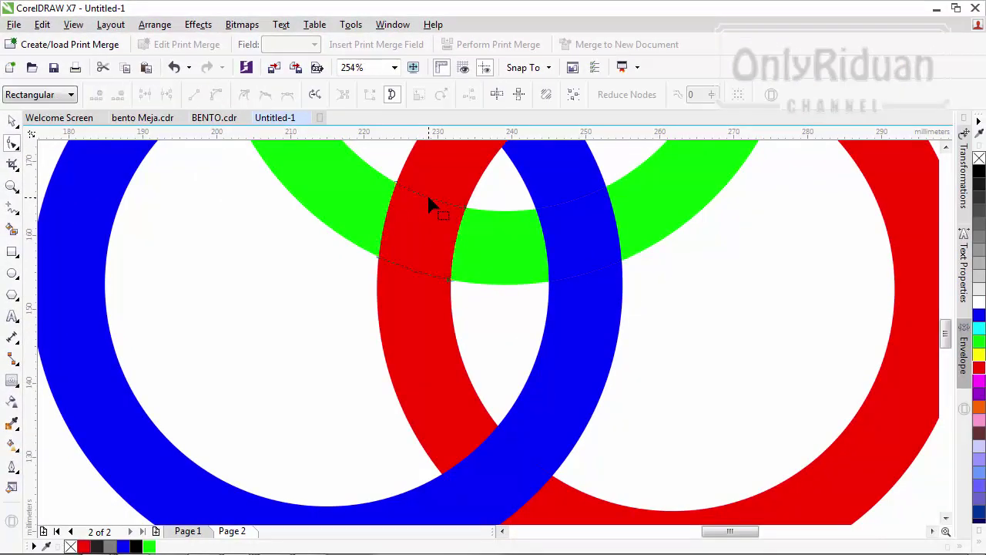
left_click(429, 190)
left_click_drag(410, 271, 410, 281)
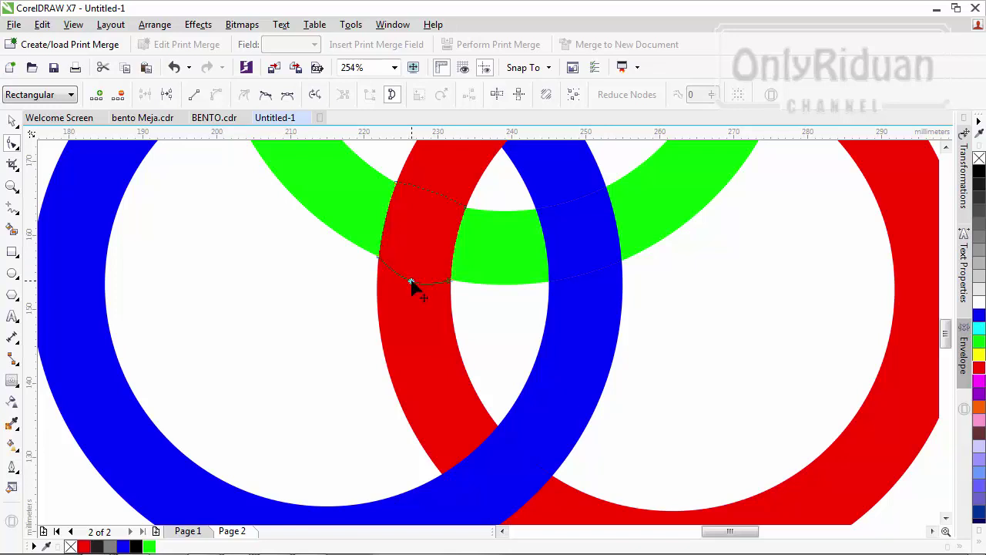
Curve the edges of the blue overlap pieces outward at the green-blue crossing and the lower red-blue crossing
left_click(575, 207)
left_click_drag(575, 208, 570, 192)
left_click_drag(586, 282, 580, 306)
left_click(522, 460)
left_click(530, 451)
scroll(498, 487, "down", 2)
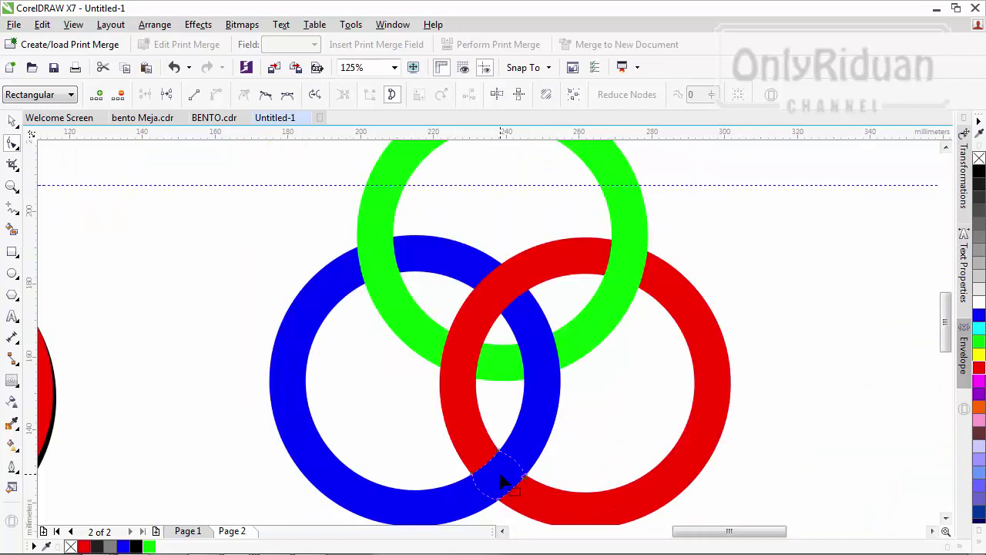
scroll(503, 481, "down", 2)
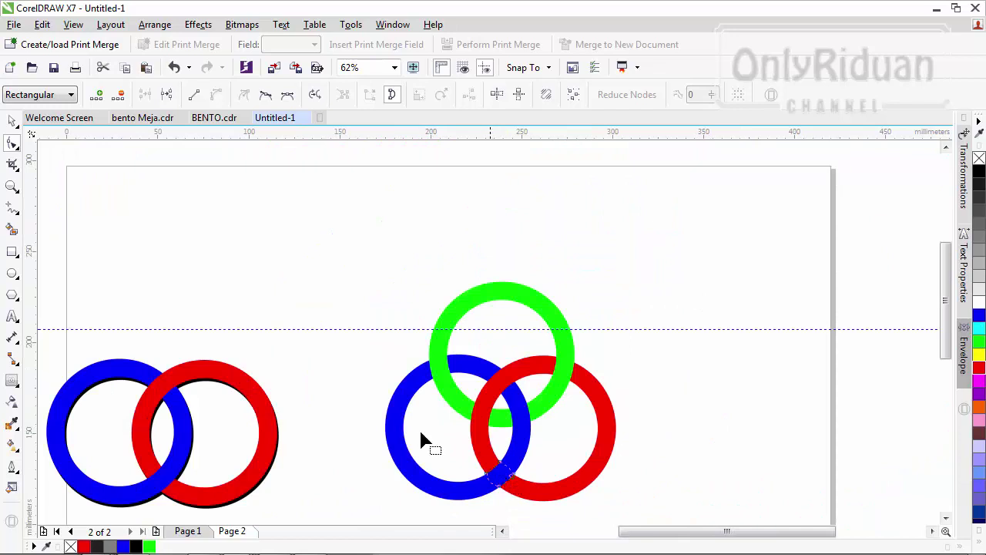
Group all rings and overlap pieces of the three-ring design
key("space")
left_click(241, 251)
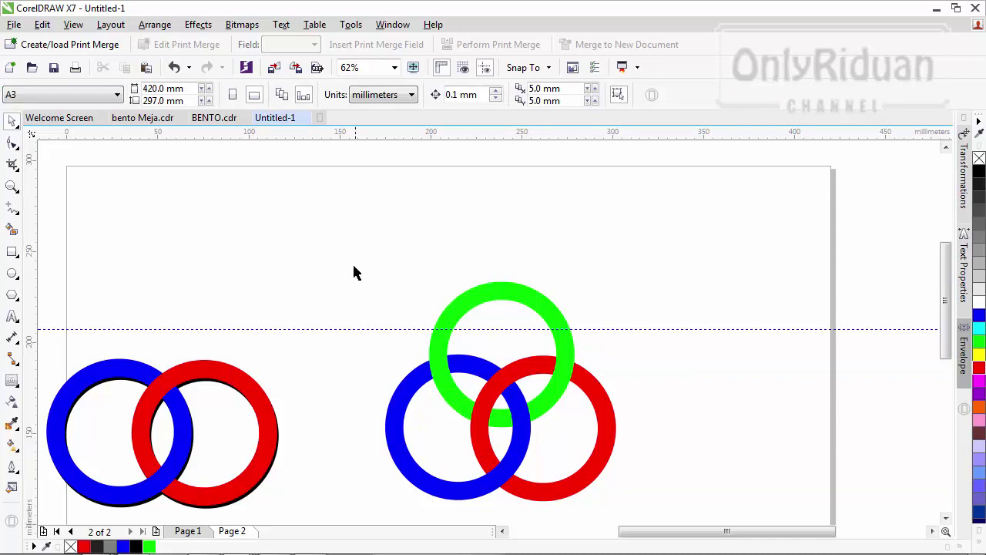
left_click_drag(333, 247, 654, 504)
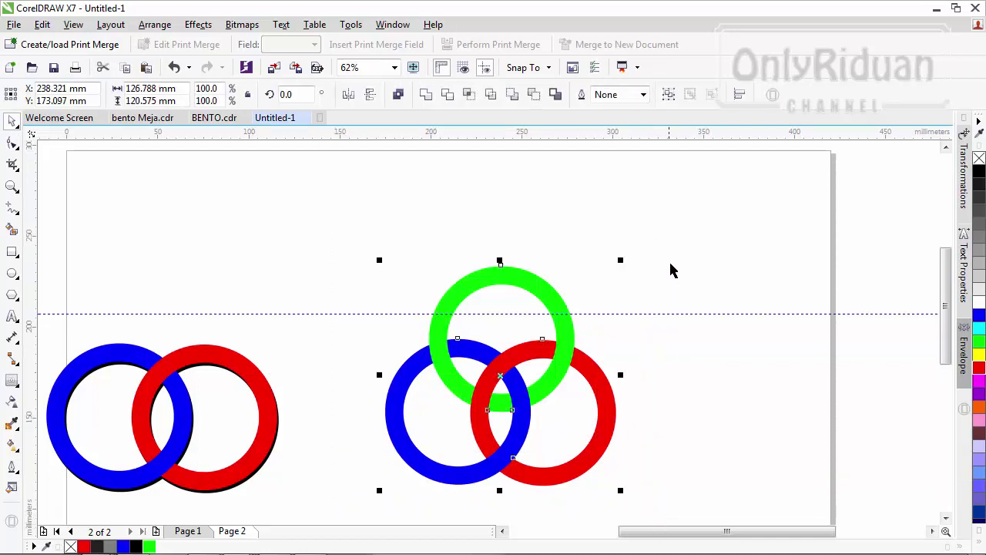
left_click(669, 98)
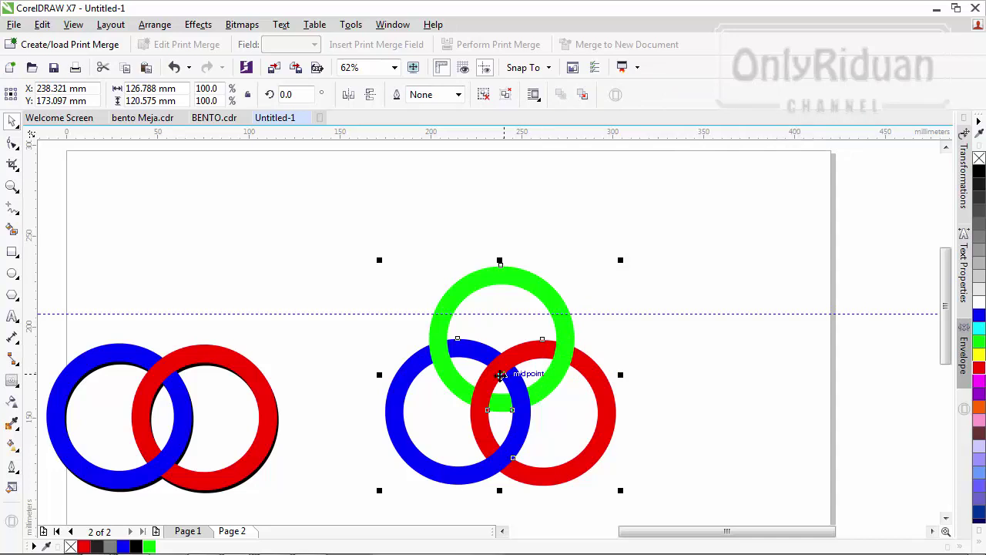
Duplicate the three-ring group and move the copy up and to the right, centred at about X 362 mm, Y 227 mm
left_click_drag(500, 376, 730, 280)
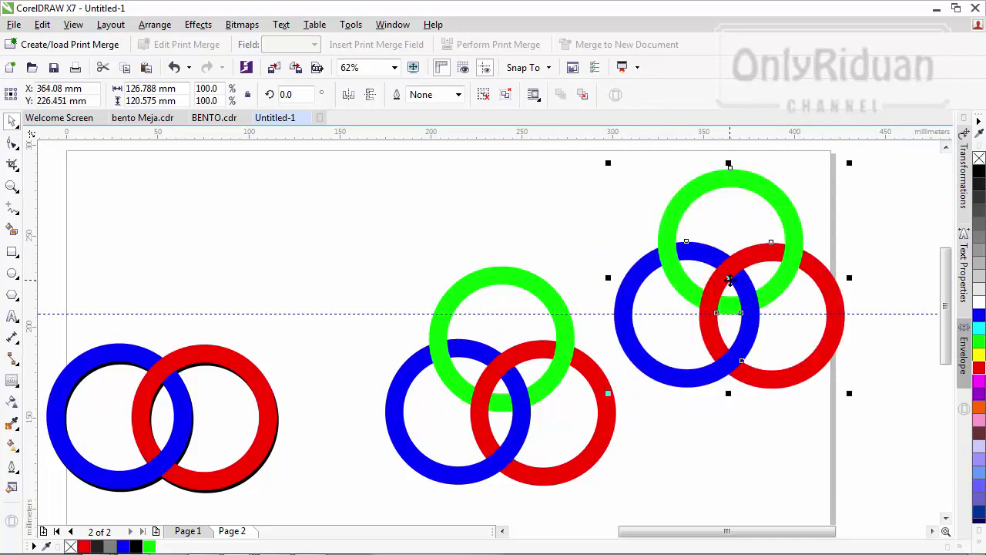
key("ctrl+z")
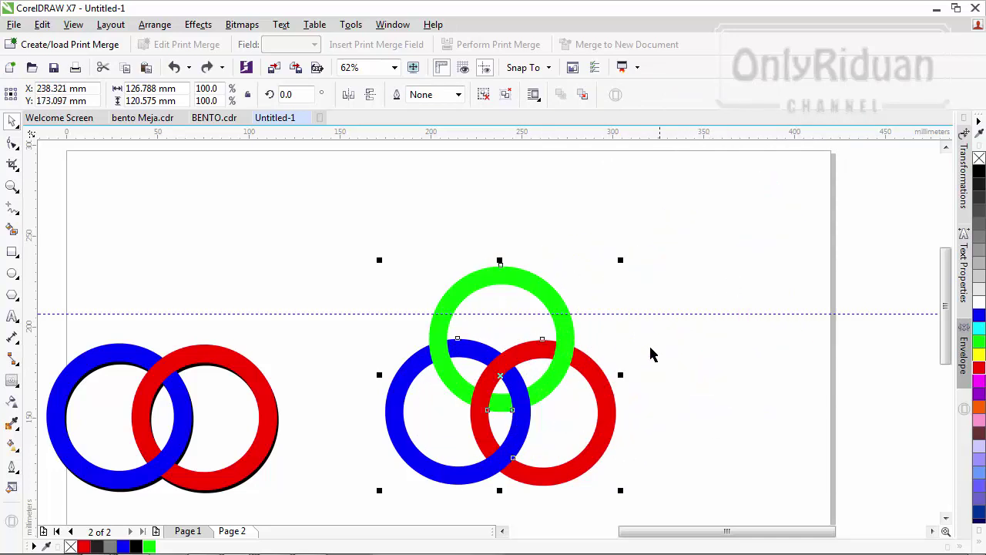
key("ctrl+d")
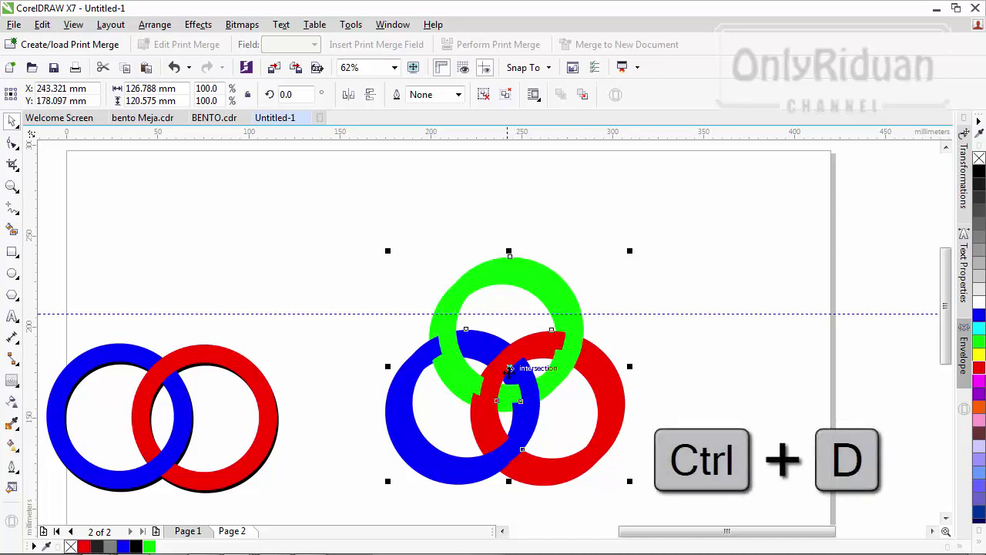
left_click_drag(508, 368, 728, 281)
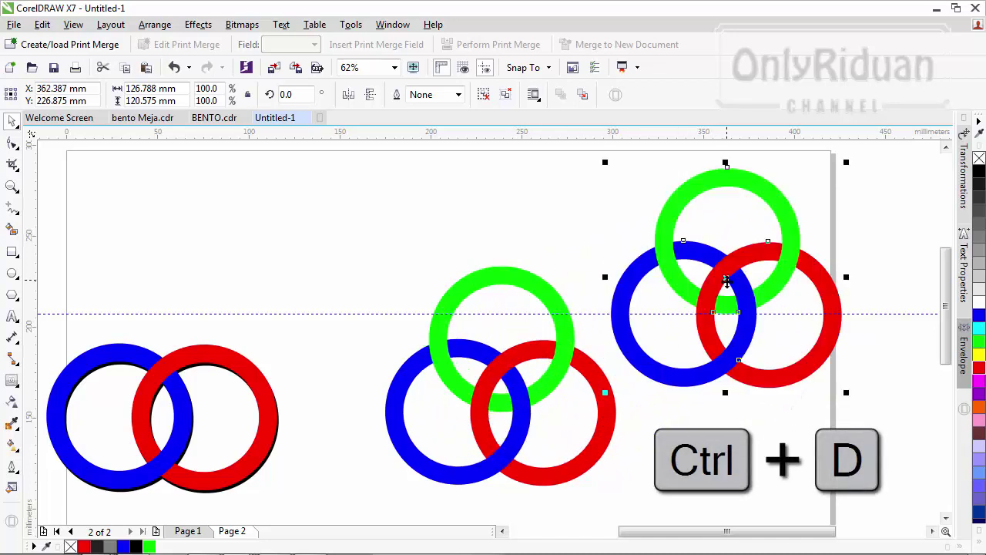
Fill the original three-ring group black and place the coloured copy over it, offset slightly up and to the right as a shadow effect
left_click(566, 361)
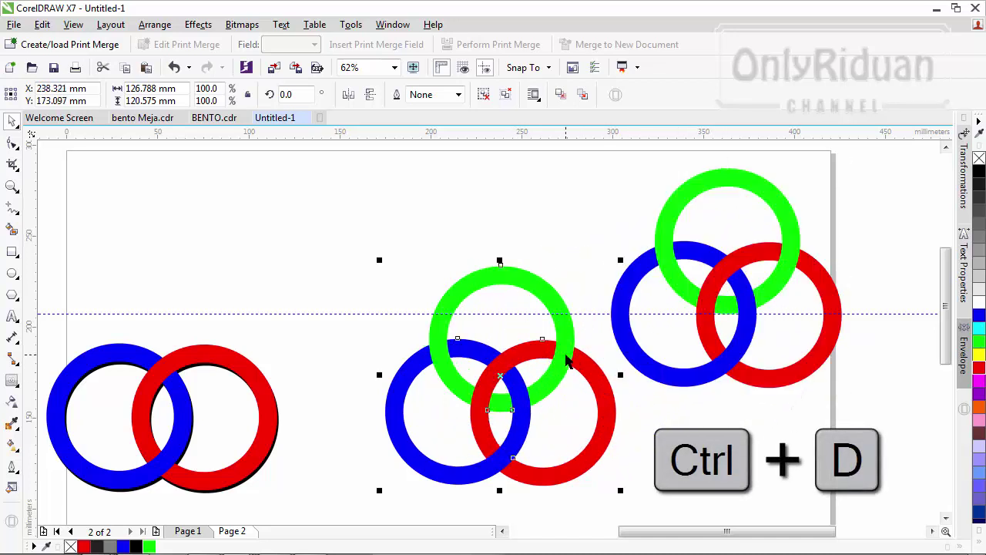
left_click(978, 172)
left_click(813, 282)
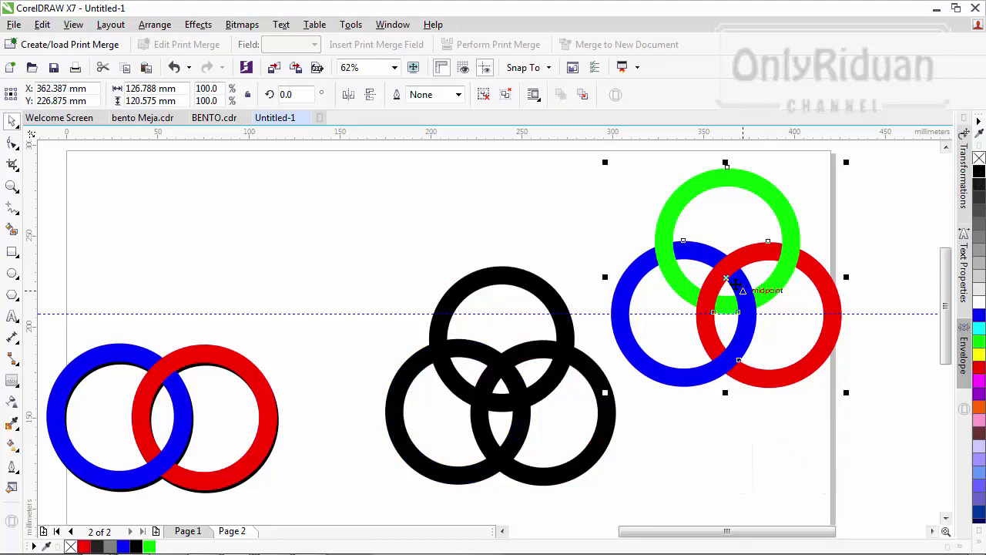
left_click_drag(729, 280, 505, 377)
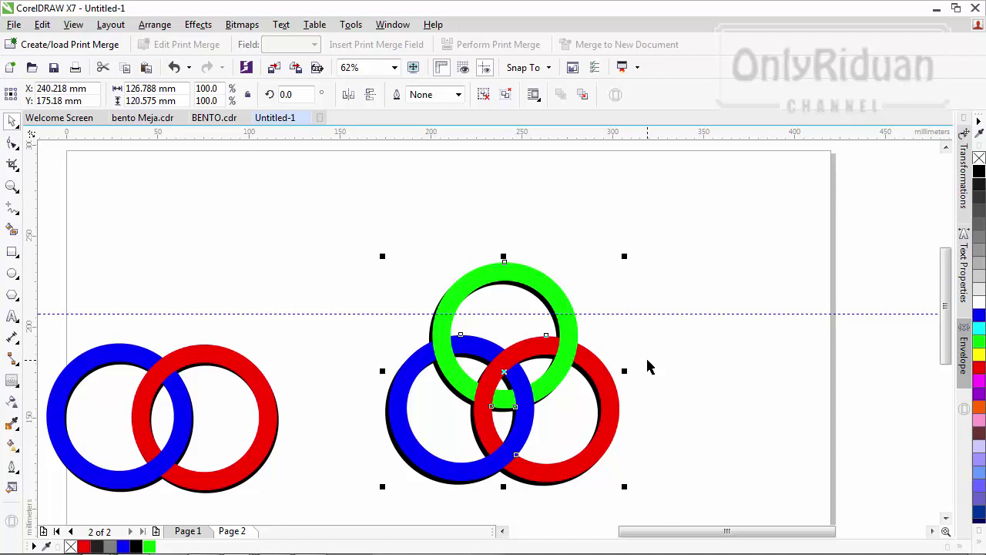
Nudge the coloured three-ring group 0.7 mm down and 0.6 mm left to tighten its black shadow
key("Down")
key("Down")
key("Down")
key("Down")
key("Down")
key("Down")
key("Down")
key("Left")
key("Left")
key("Left")
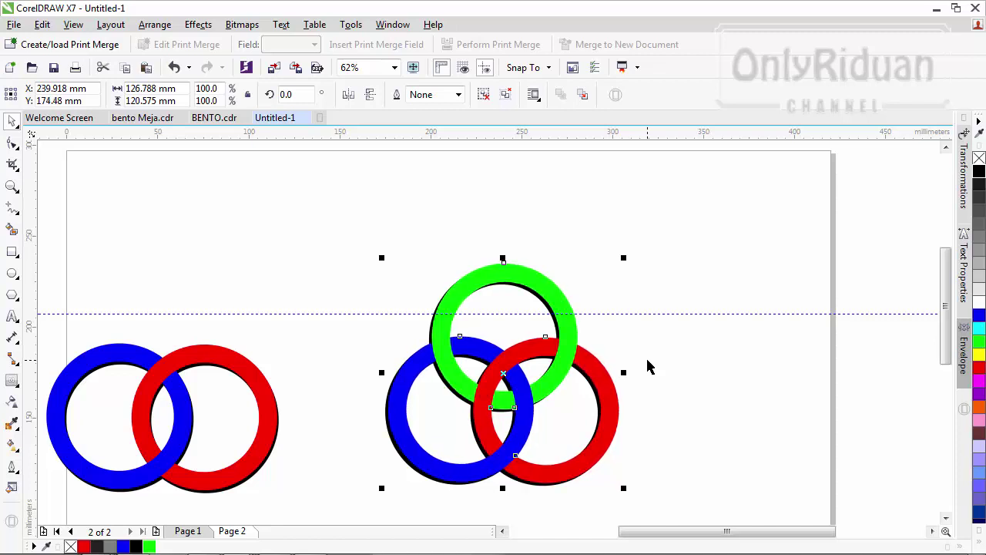
key("Left")
key("Left")
key("Left")
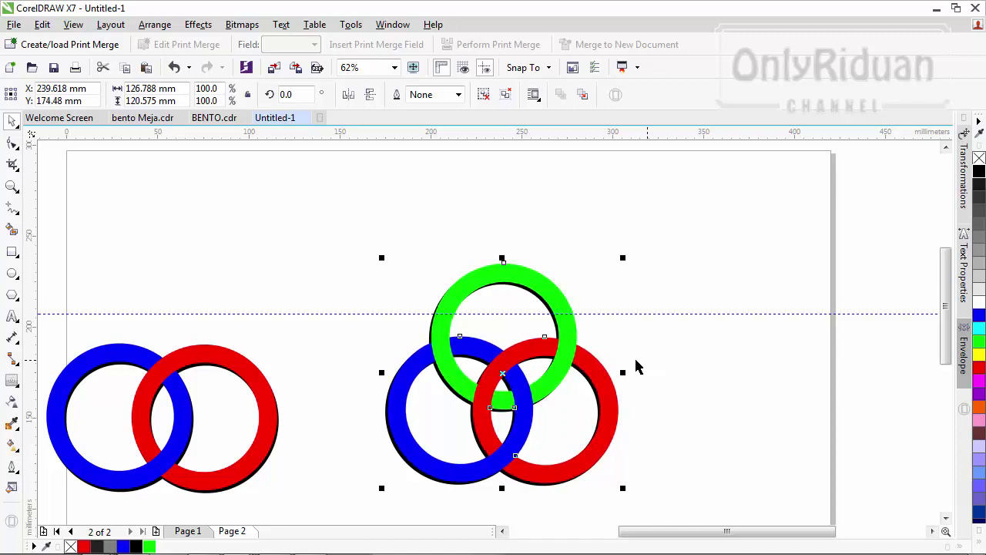
Move the shadowed blue-red ring pair beside the three-ring design, centred at about X 89 mm, Y 170 mm, and deselect it
left_click(501, 531)
left_click_drag(153, 319, 447, 513)
left_click_drag(339, 418, 405, 380)
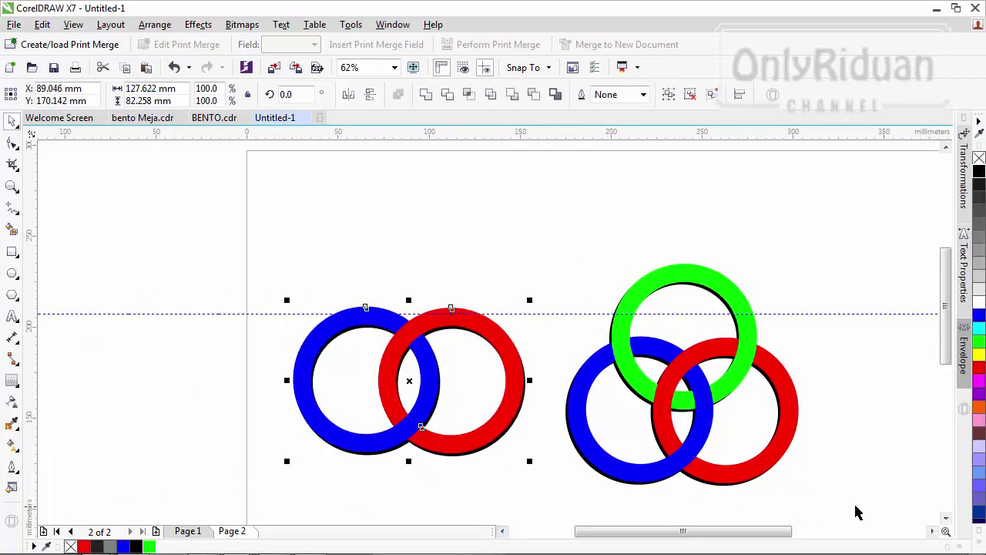
left_click(932, 531)
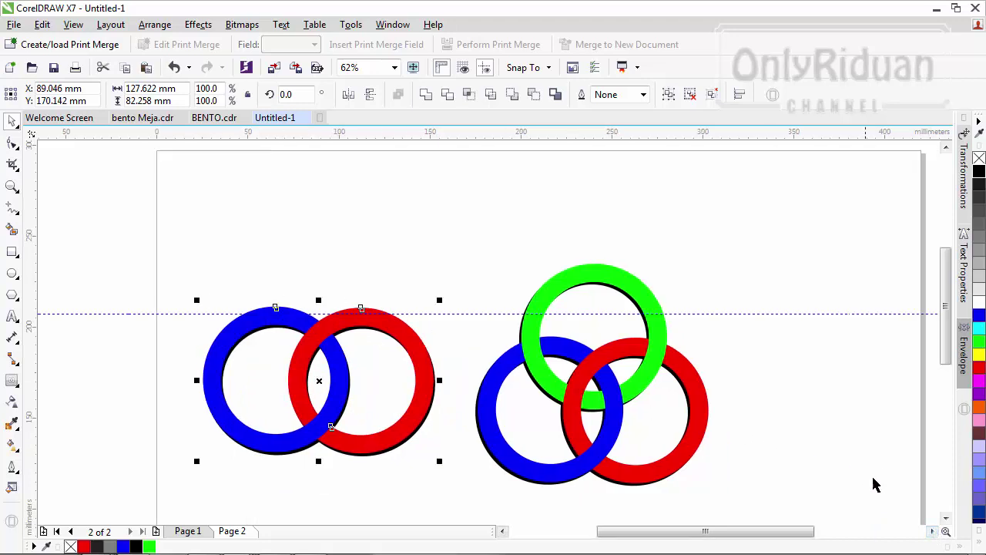
left_click(946, 518)
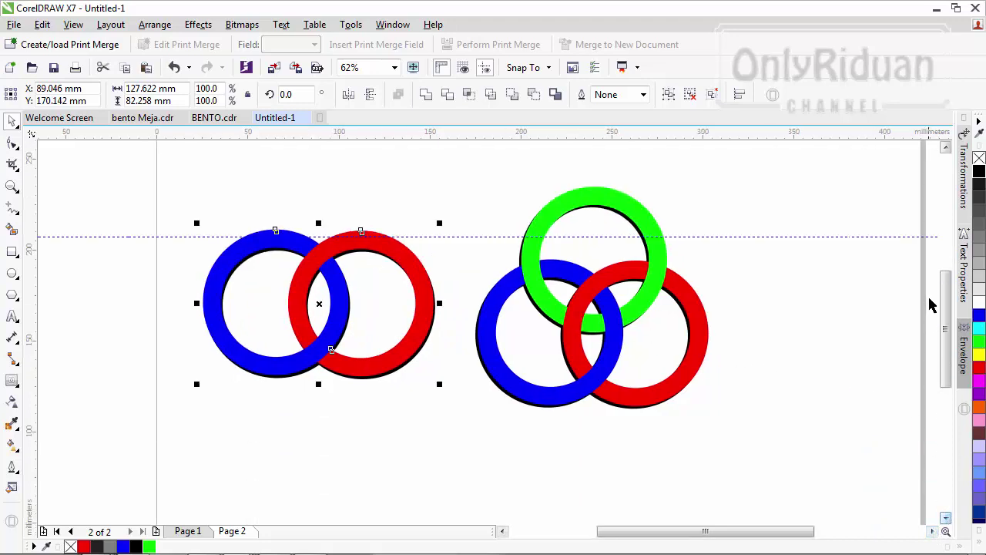
left_click(946, 146)
left_click(119, 225)
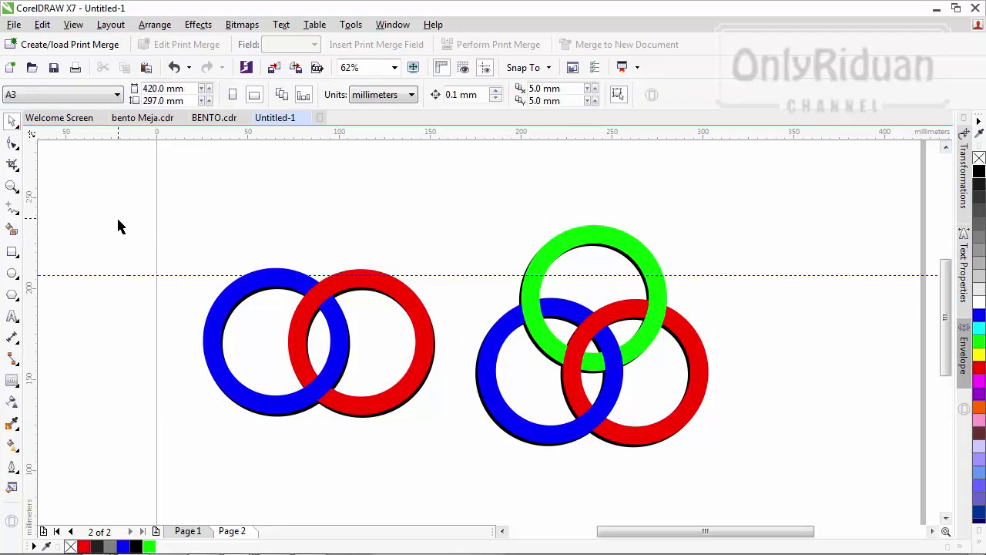